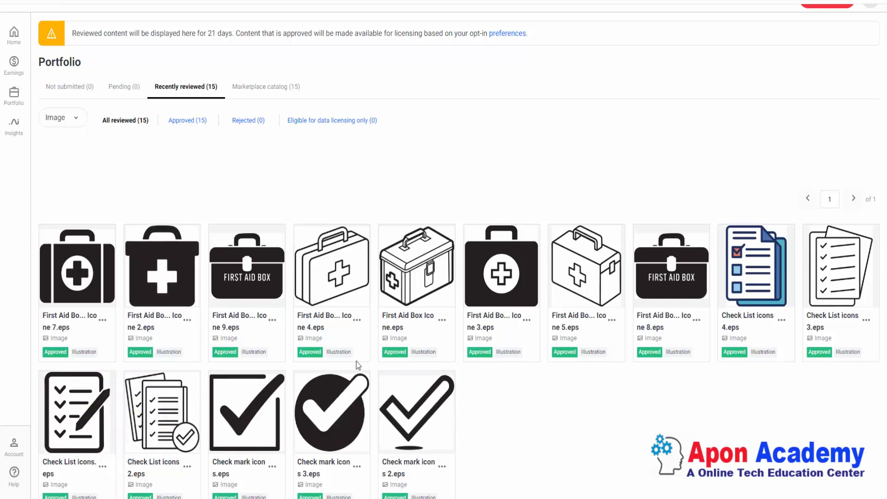
{"action": "scroll", "coordinate": [356, 361], "scroll_direction": "down", "scroll_amount": 2}
{"action": "scroll", "coordinate": [356, 361], "scroll_direction": "up", "scroll_amount": 2}
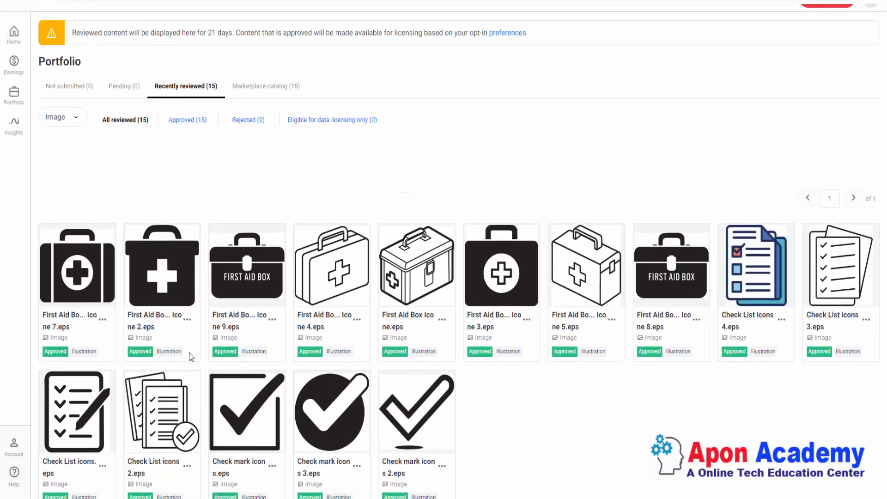
{"action": "scroll", "coordinate": [514, 409], "scroll_direction": "down", "scroll_amount": 1}
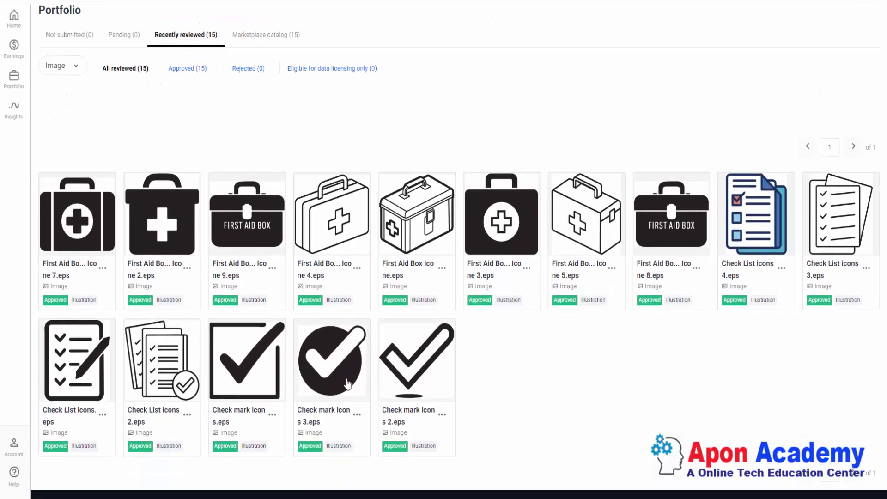
{"action": "scroll", "coordinate": [526, 344], "scroll_direction": "up", "scroll_amount": 2}
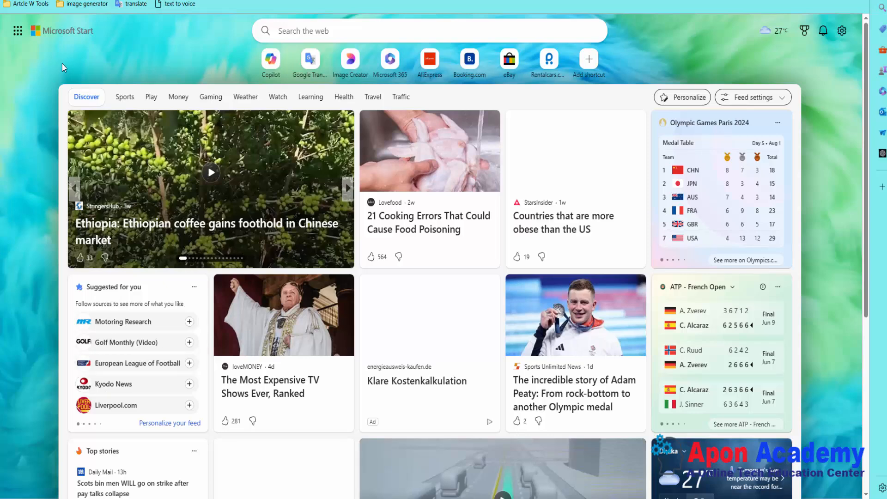
Open Copilot from the browser's saved image generator links.
{"action": "left_click", "coordinate": [82, 4]}
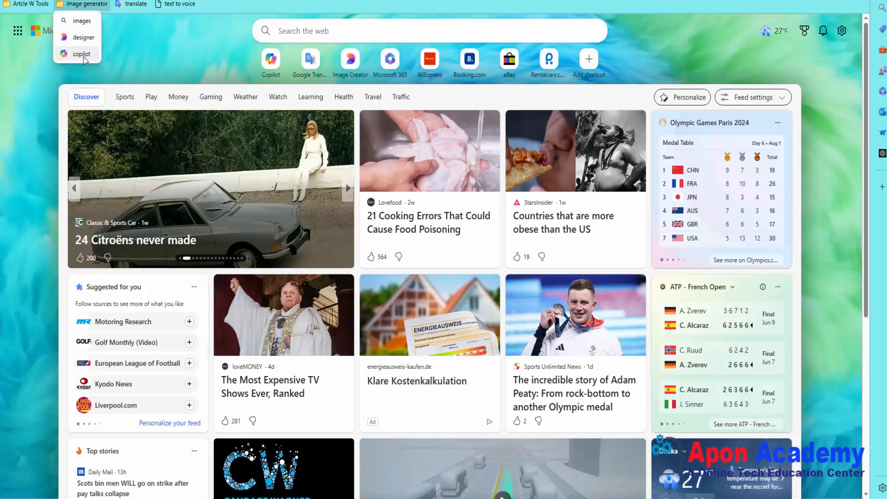
{"action": "left_click", "coordinate": [12, 112]}
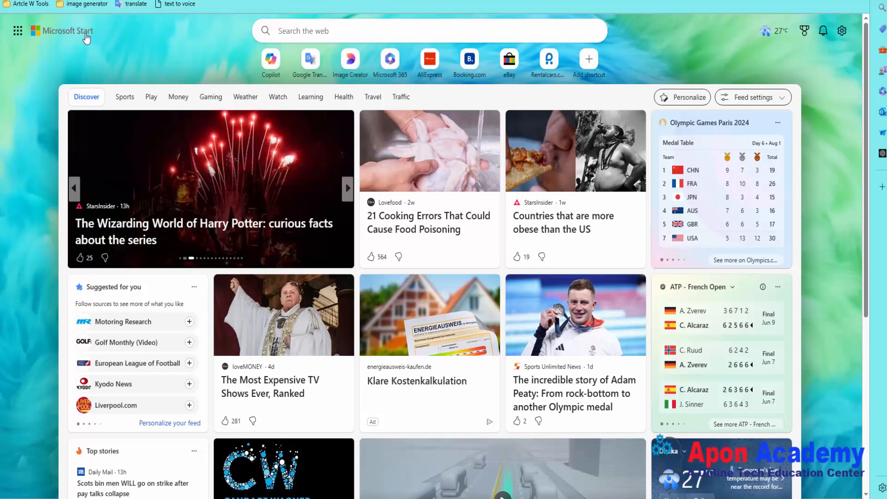
{"action": "key", "text": "ctrl+shift+b"}
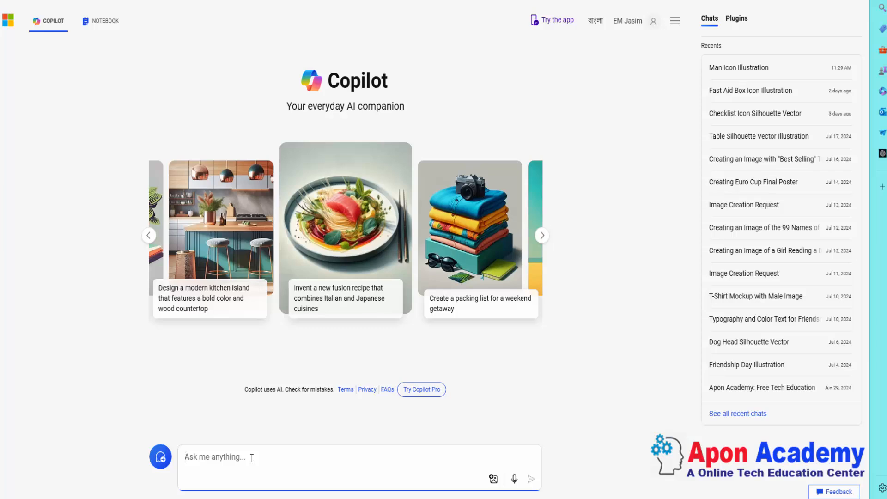
Begin the image prompt with "Woman icon silhouette vector style".
{"action": "type", "text": "Woman icon silhouette c"}
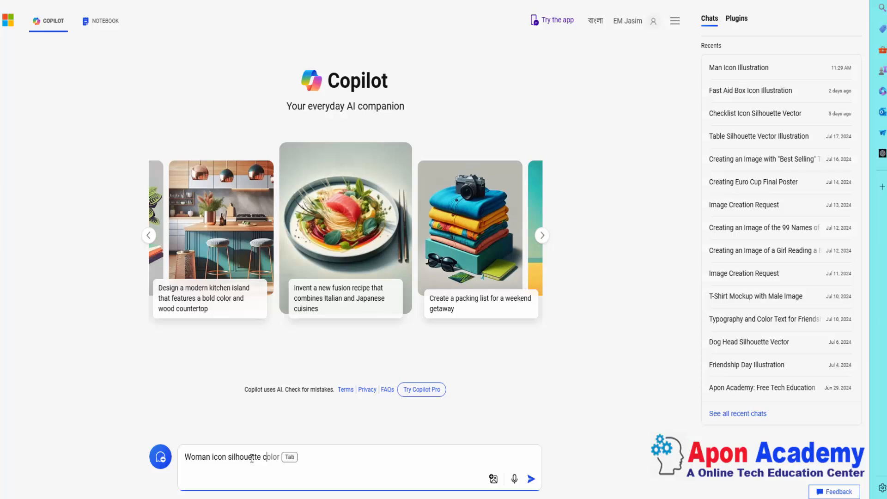
{"action": "type", "text": " ve"}
{"action": "key", "text": "BackSpace"}
{"action": "key", "text": "BackSpace"}
{"action": "type", "text": "vector syt"}
{"action": "key", "text": "BackSpace"}
{"action": "key", "text": "BackSpace"}
{"action": "type", "text": "tyle "}
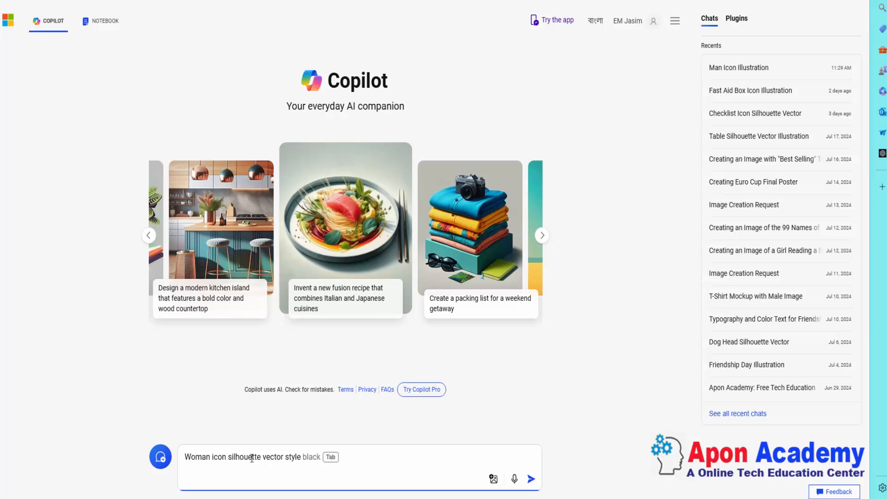
Complete the prompt with "illustration art with white background" and submit it for image generation.
{"action": "type", "text": "ill"}
{"action": "type", "text": "us"}
{"action": "type", "text": "tration "}
{"action": "type", "text": "art"}
{"action": "type", "text": " w"}
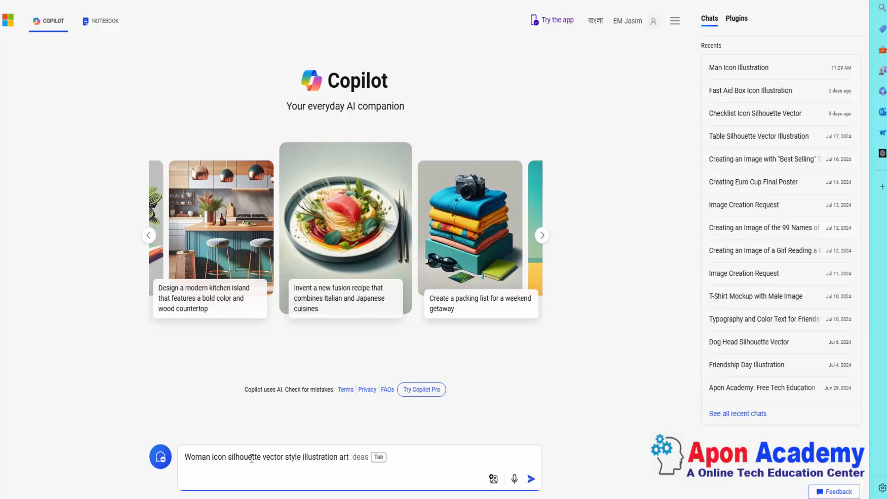
{"action": "type", "text": "ith white "}
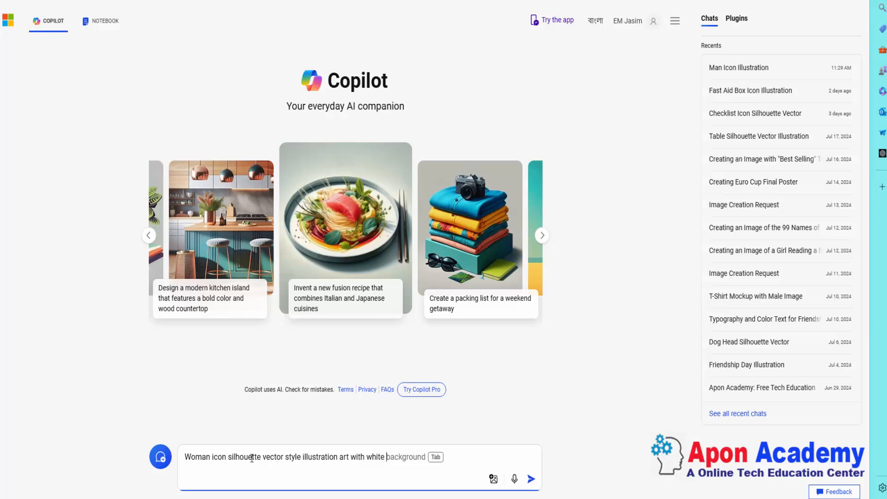
{"action": "type", "text": "background"}
{"action": "left_click", "coordinate": [184, 456]}
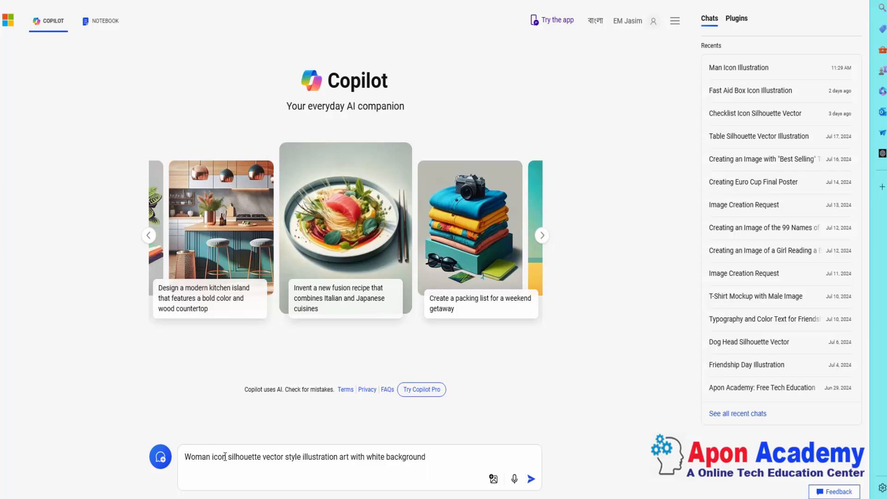
{"action": "left_click", "coordinate": [431, 458]}
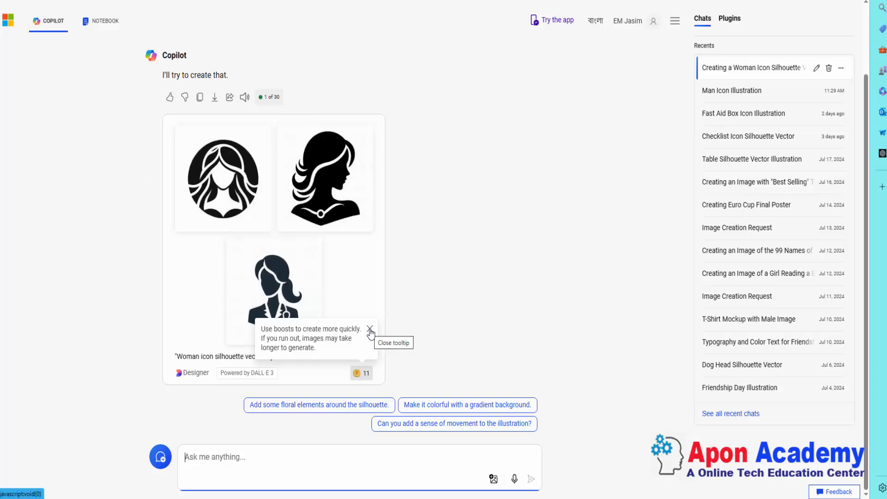
Open the side-profile silhouette and submit the reused prompt without "art": "Woman icon silhouette vector style illustration with white background".
{"action": "left_click", "coordinate": [326, 202]}
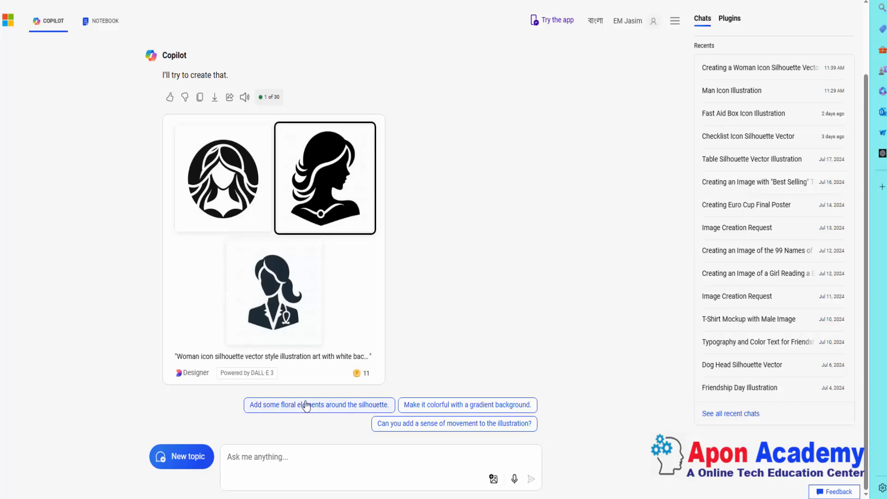
{"action": "scroll", "coordinate": [235, 268], "scroll_direction": "up", "scroll_amount": 1}
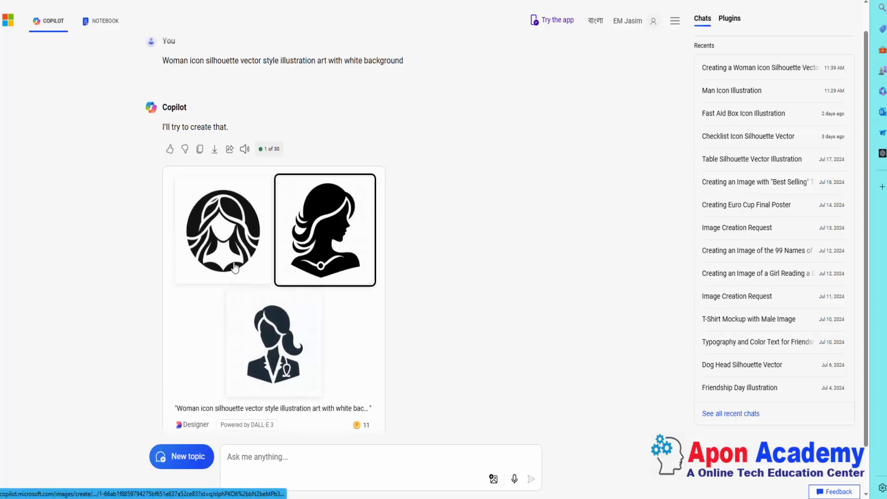
{"action": "scroll", "coordinate": [235, 268], "scroll_direction": "up", "scroll_amount": 1}
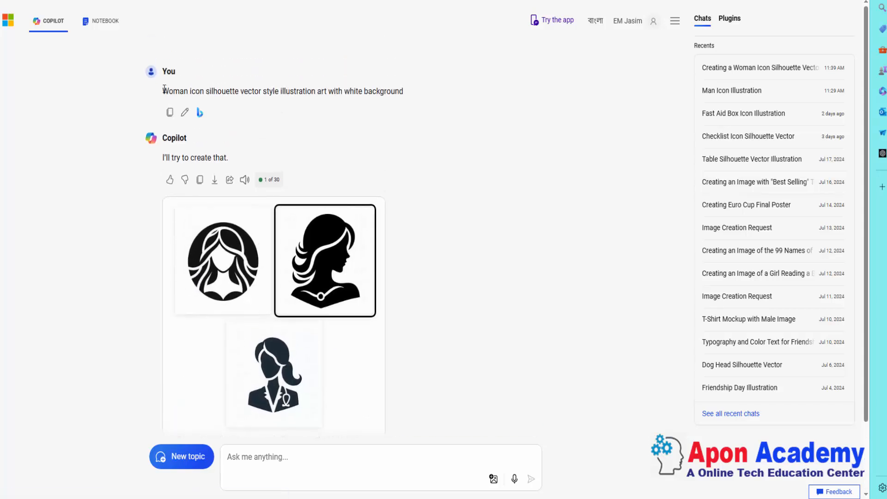
{"action": "left_click_drag", "start_coordinate": [164, 89], "coordinate": [402, 92]}
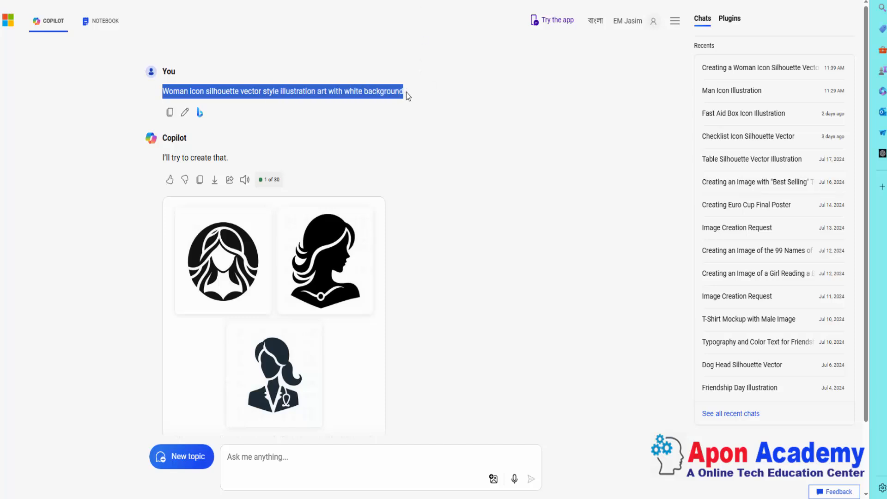
{"action": "left_click", "coordinate": [307, 461]}
{"action": "type", "text": "Woman icon silhouette vector style illustration art with white background"}
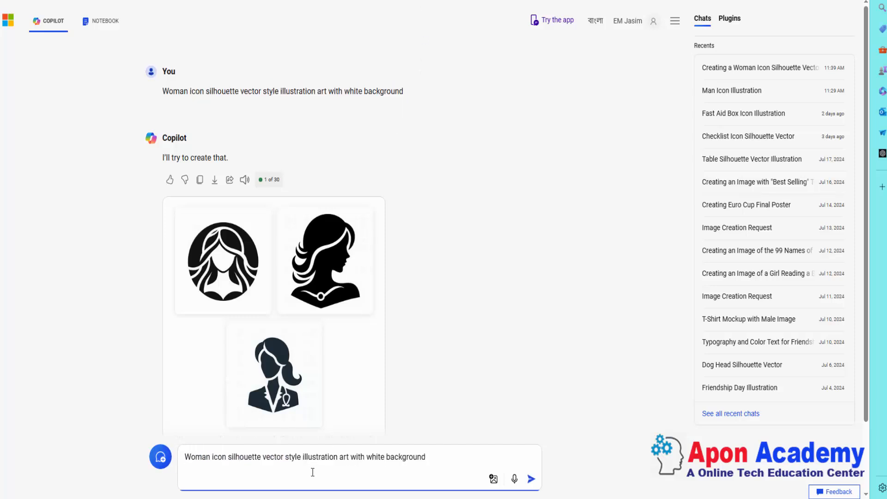
{"action": "left_click_drag", "start_coordinate": [339, 457], "coordinate": [349, 455]}
{"action": "key", "text": "BackSpace"}
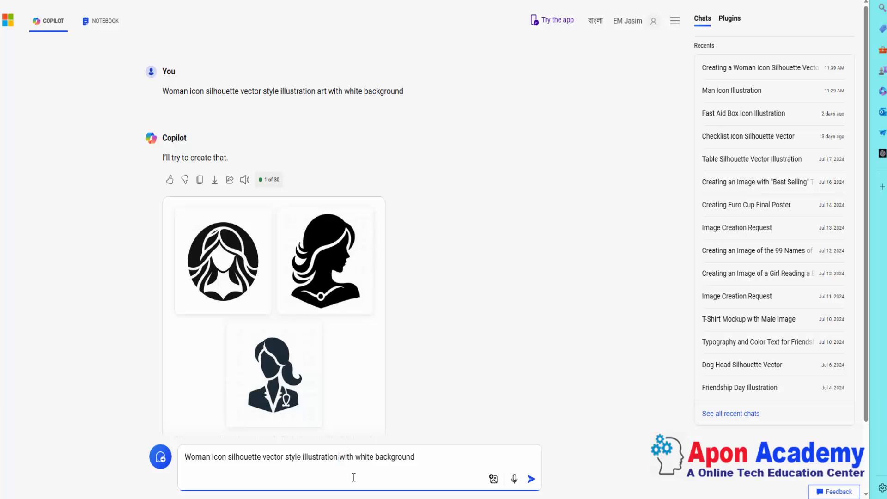
{"action": "left_click", "coordinate": [531, 479]}
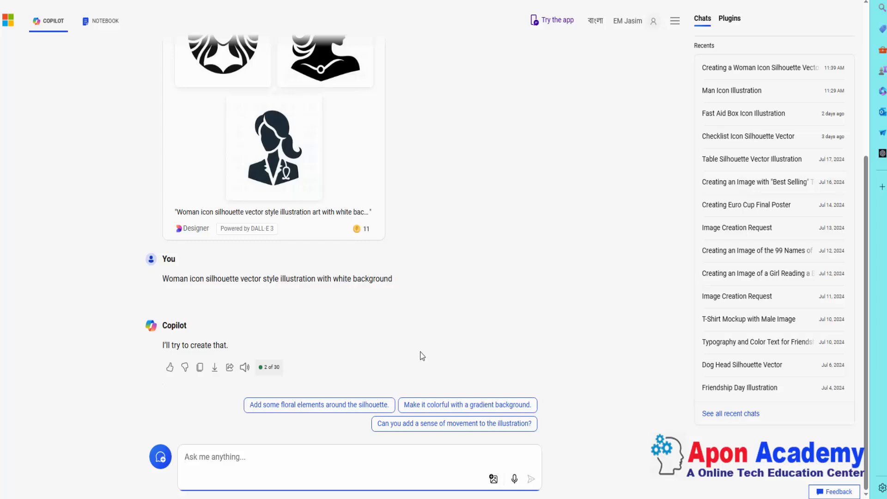
Download the generated side-profile woman silhouette and return to the Copilot chat.
{"action": "left_click", "coordinate": [225, 46]}
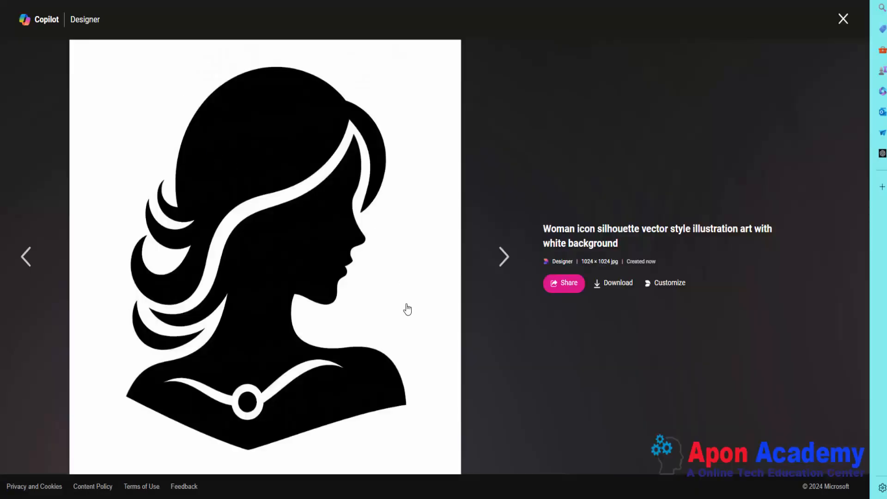
{"action": "left_click", "coordinate": [617, 286]}
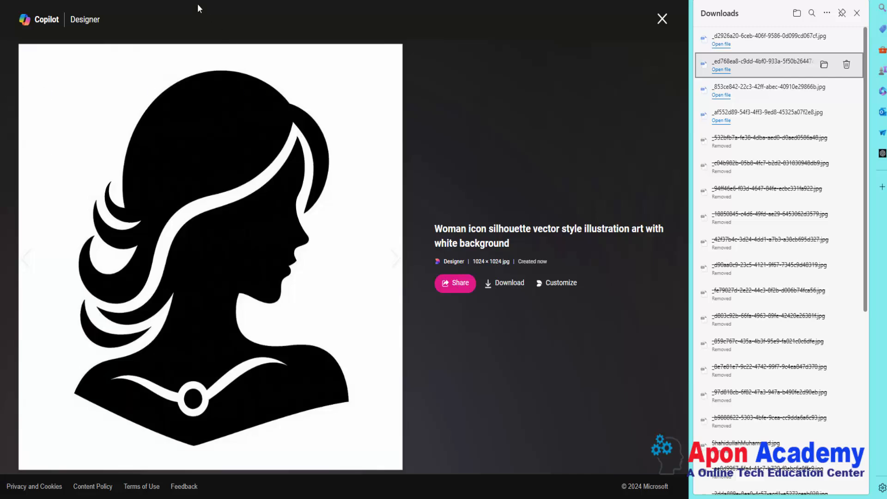
{"action": "left_click", "coordinate": [88, 1]}
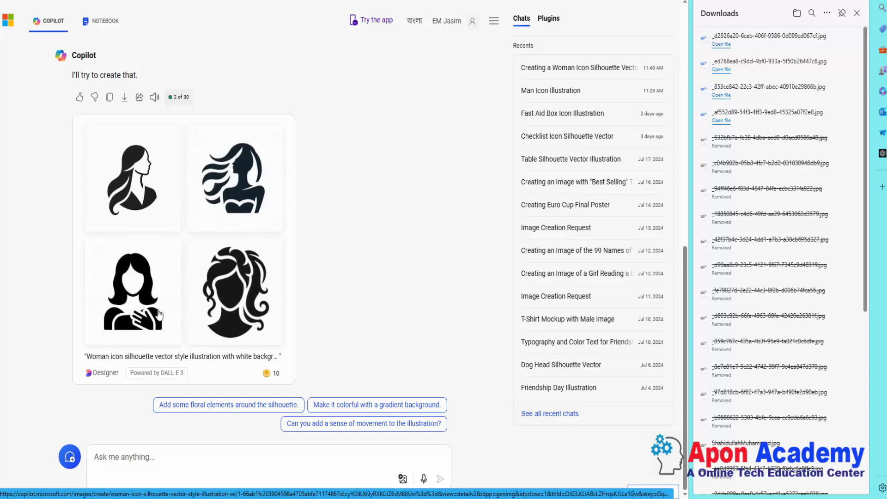
Open the silhouette with a hand on the chest and submit the shortened prompt "Woman icon silhouette with white background".
{"action": "left_click", "coordinate": [133, 301]}
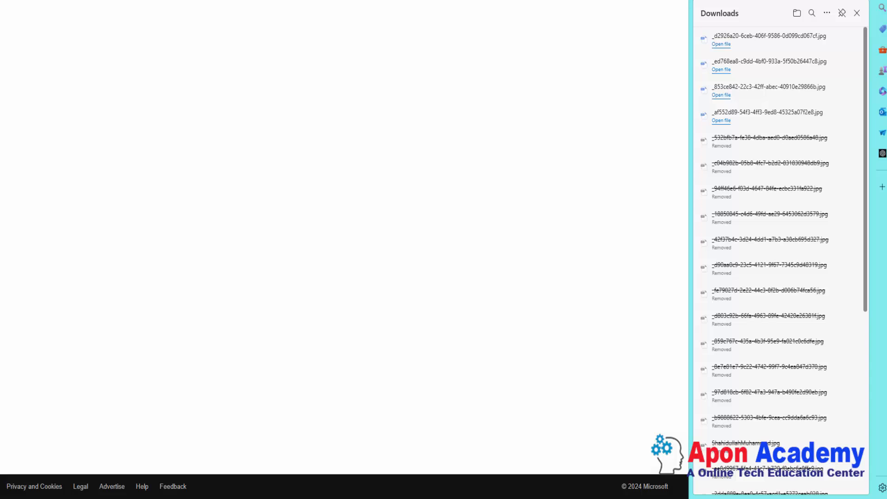
{"action": "key", "text": "ctrl+shift+Tab"}
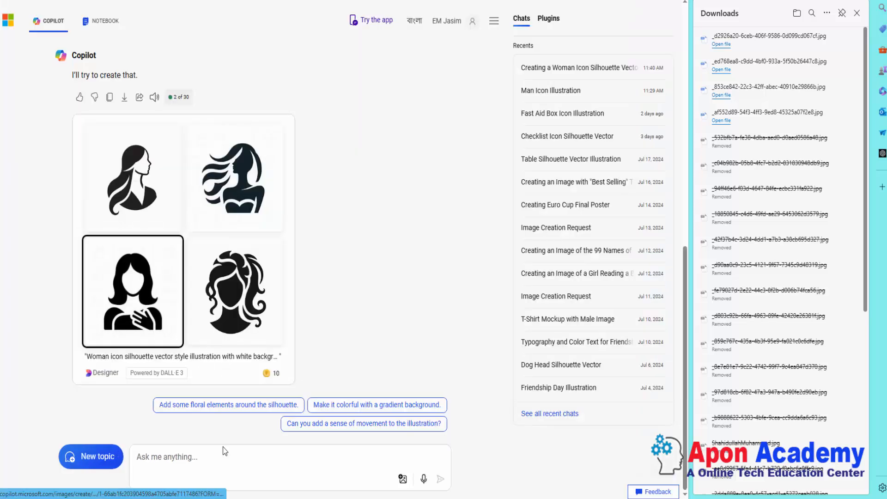
{"action": "left_click", "coordinate": [186, 465]}
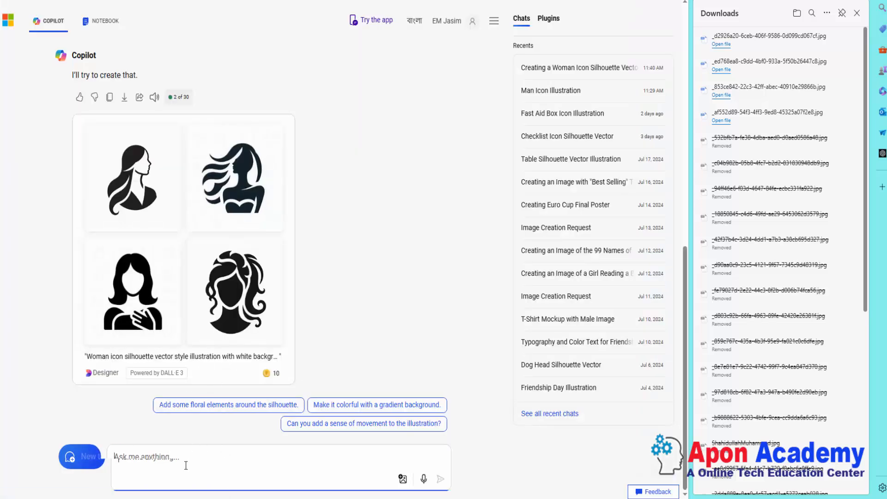
{"action": "type", "text": "Woman icon silhouette vector style illustration art with white background"}
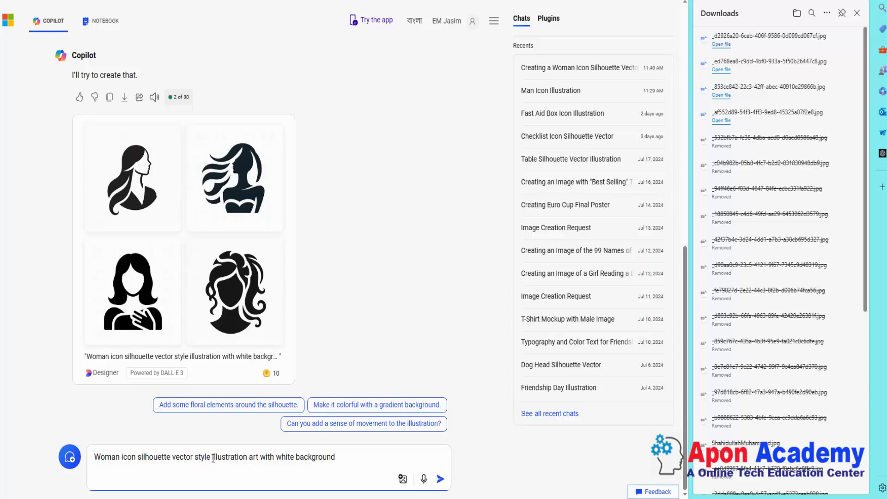
{"action": "left_click_drag", "start_coordinate": [213, 458], "coordinate": [259, 465]}
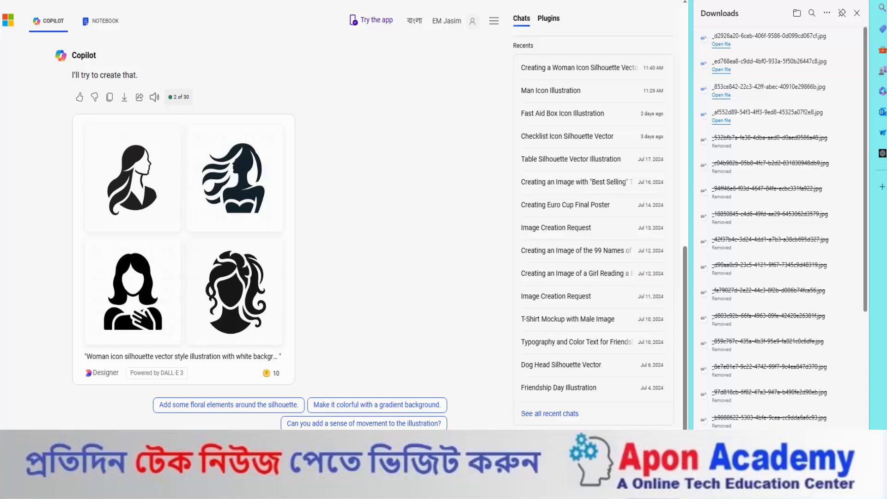
{"action": "left_click_drag", "start_coordinate": [172, 457], "coordinate": [213, 457]}
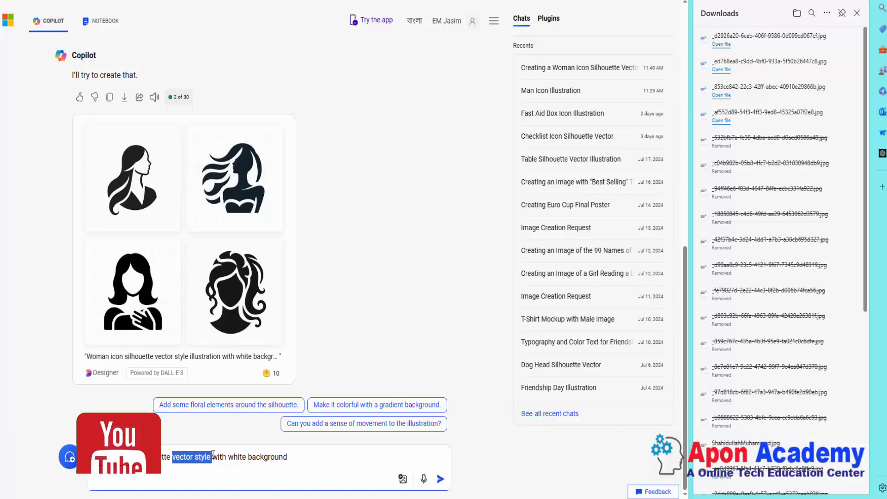
{"action": "key", "text": "BackSpace"}
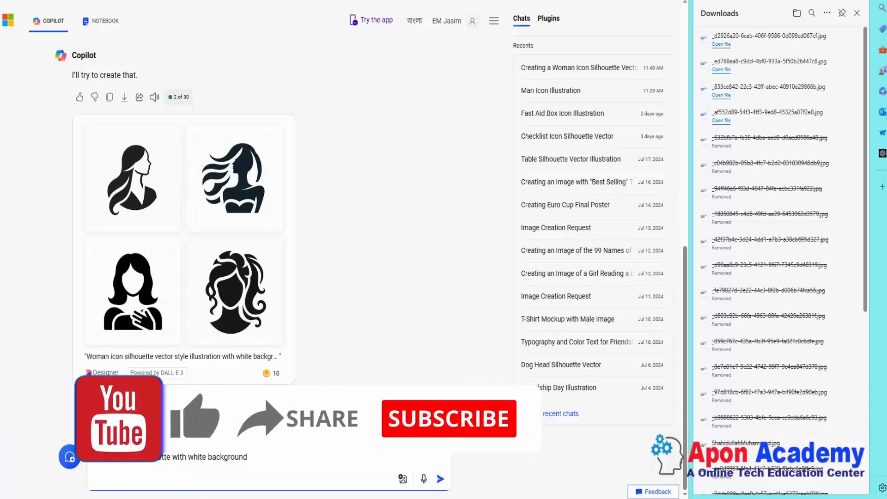
{"action": "left_click", "coordinate": [440, 481]}
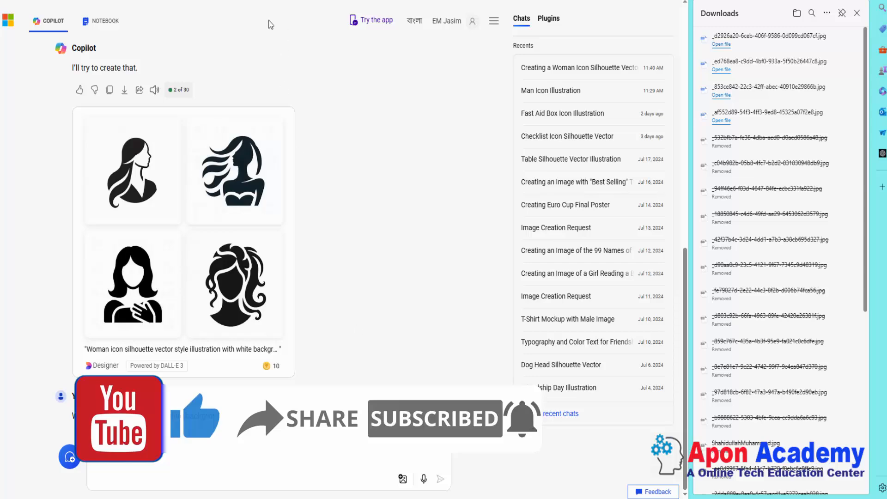
Download the woman silhouette with a hand on the chest and close its image page.
{"action": "left_click", "coordinate": [261, 1]}
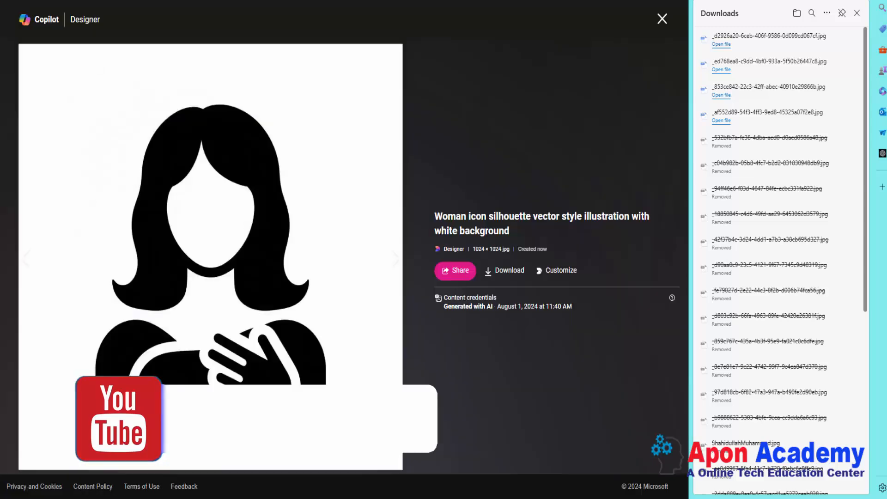
{"action": "left_click", "coordinate": [503, 275]}
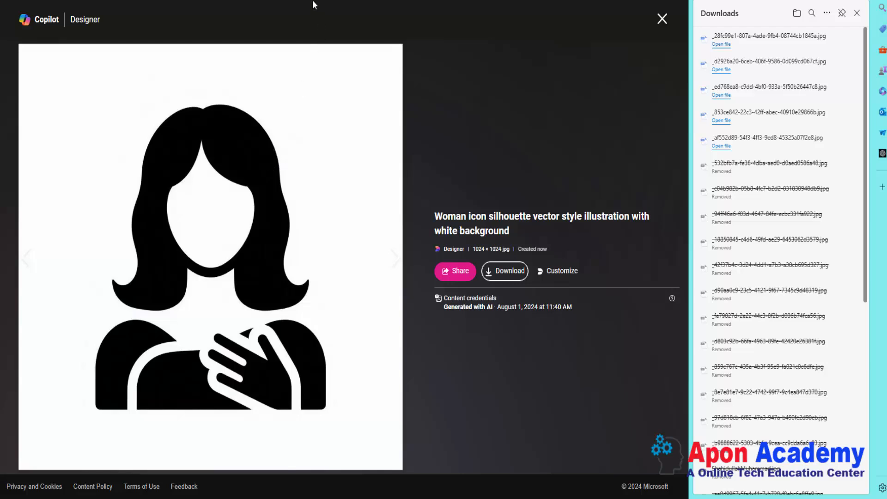
{"action": "key", "text": "ctrl+w"}
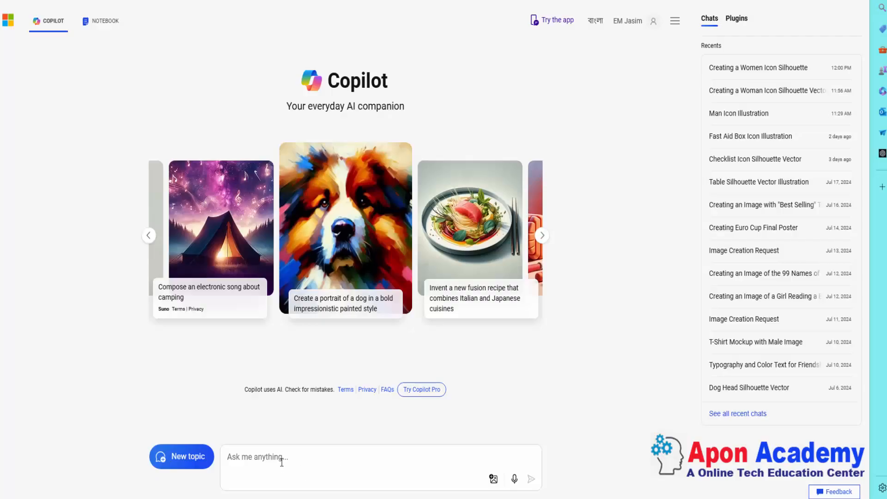
Start a Copilot image prompt with the text "create a faceless woman icon silhouette".
{"action": "left_click", "coordinate": [282, 462]}
{"action": "type", "text": "create a "}
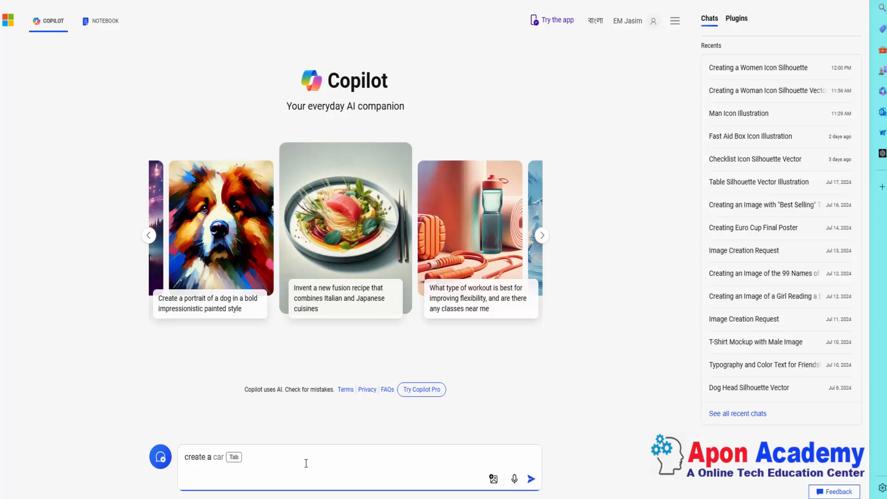
{"action": "type", "text": "faceb"}
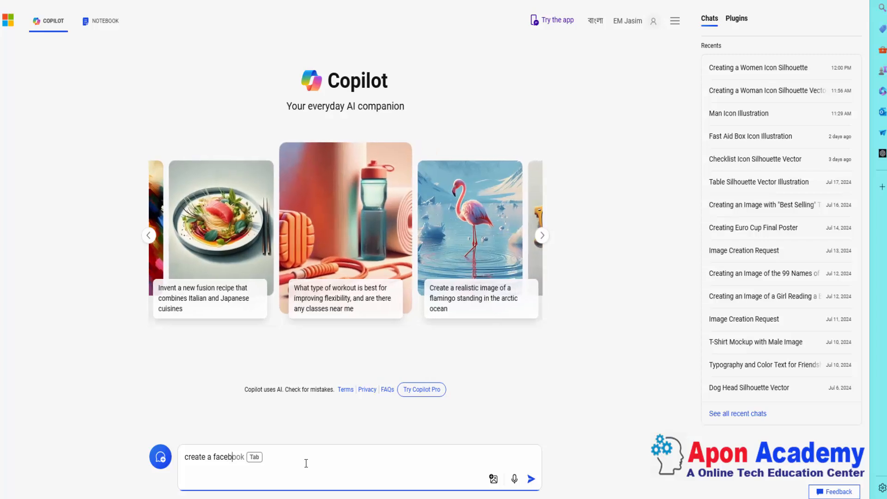
{"action": "key", "text": "BackSpace"}
{"action": "key", "text": "BackSpace"}
{"action": "type", "text": "eless "}
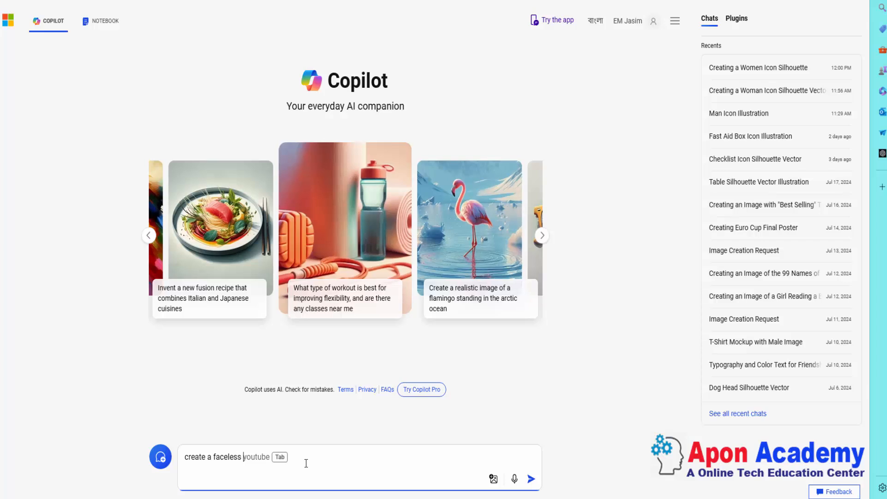
{"action": "type", "text": "wo"}
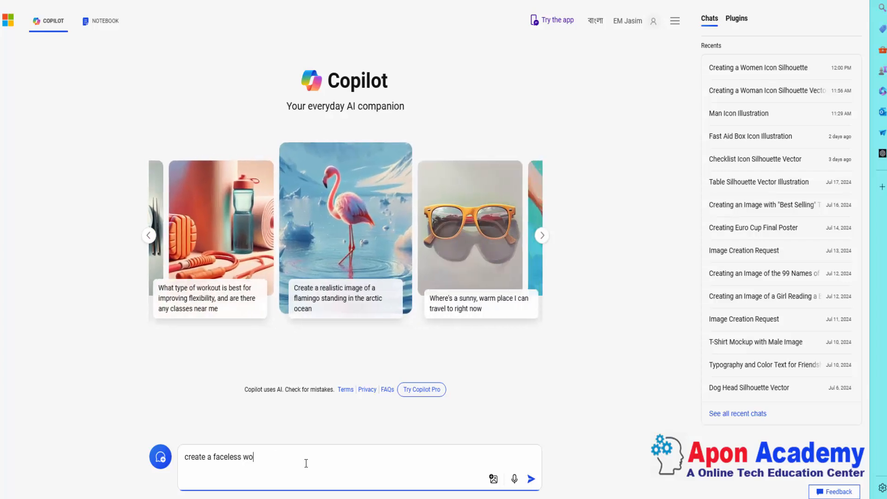
{"action": "type", "text": "men"}
{"action": "type", "text": "n "}
{"action": "type", "text": "i"}
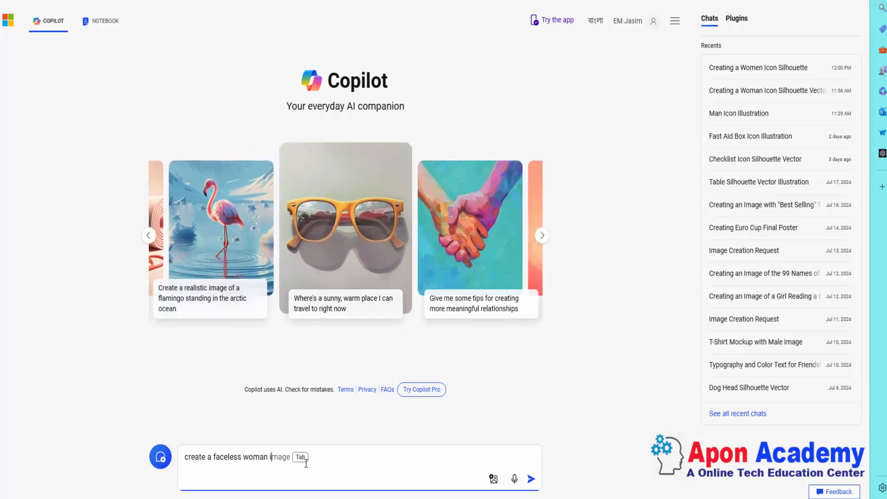
{"action": "type", "text": "con sh"}
{"action": "key", "text": "BackSpace"}
{"action": "key", "text": "BackSpace"}
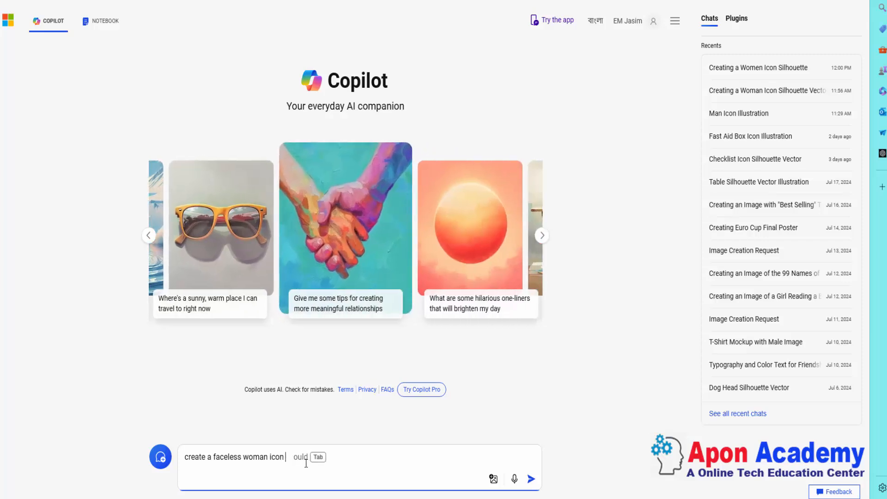
{"action": "type", "text": "silhoue"}
{"action": "key", "text": "Tab"}
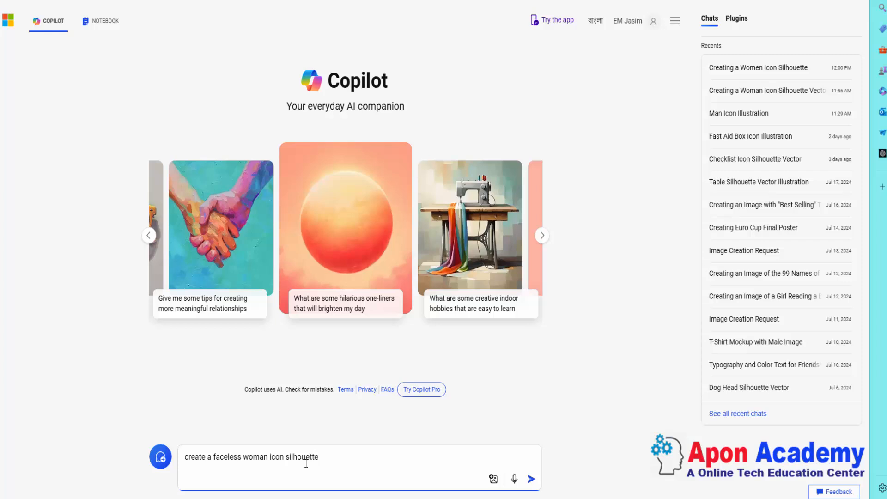
Complete the prompt with "vector art style with white background" and submit it.
{"action": "type", "text": "vector s"}
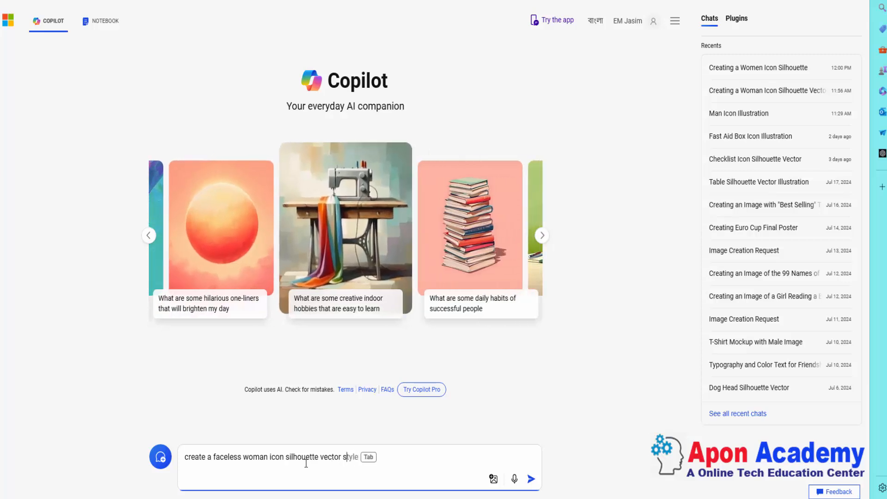
{"action": "key", "text": "BackSpace"}
{"action": "type", "text": "ar art "}
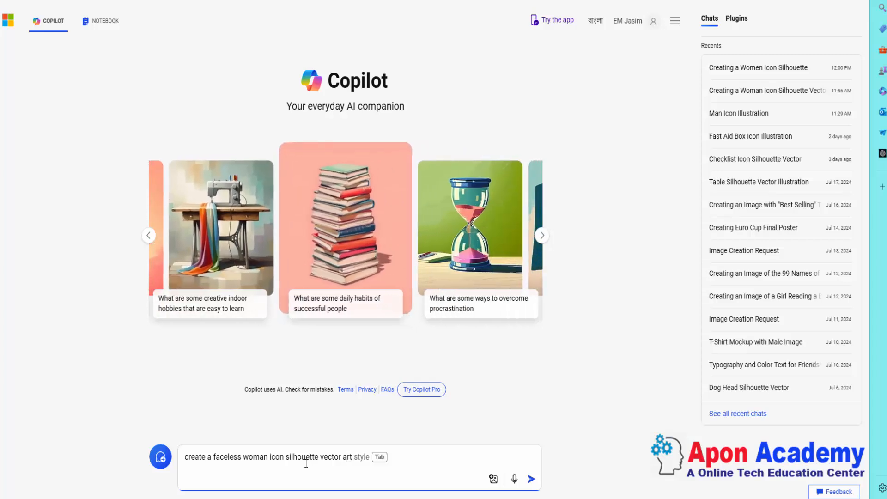
{"action": "type", "text": "style wit"}
{"action": "key", "text": "BackSpace"}
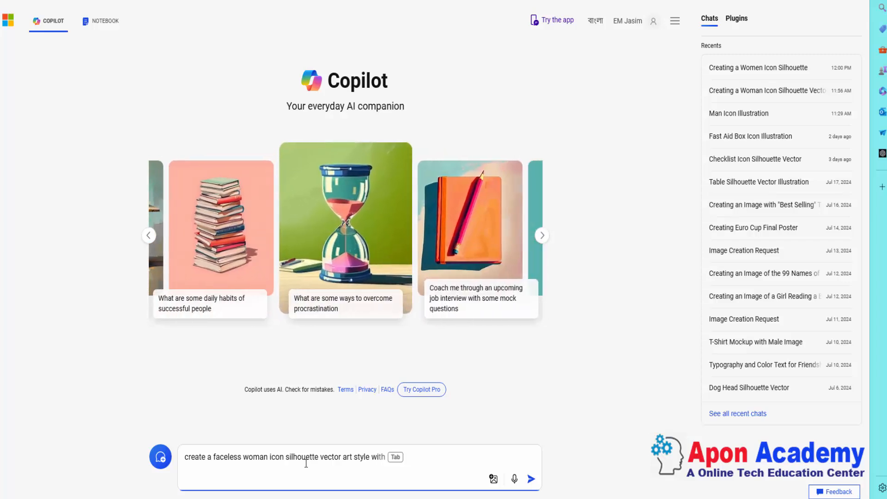
{"action": "type", "text": "h"}
{"action": "type", "text": "h white"}
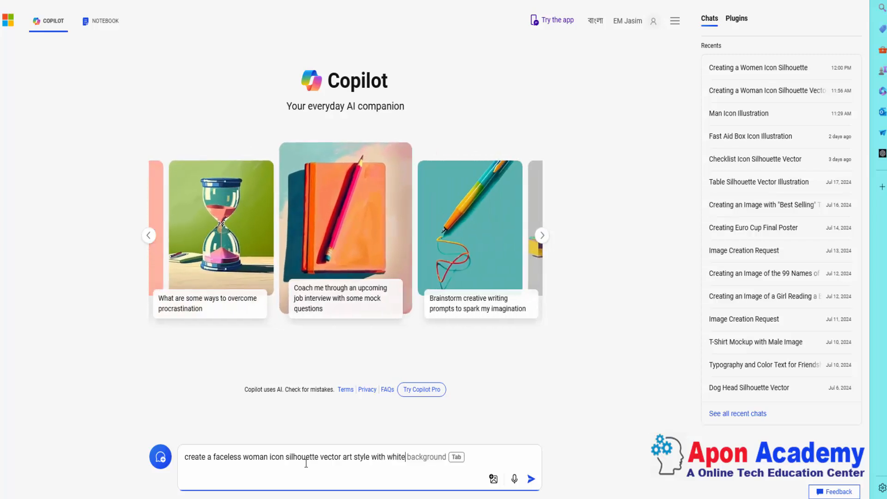
{"action": "type", "text": " bacg"}
{"action": "type", "text": "kgro"}
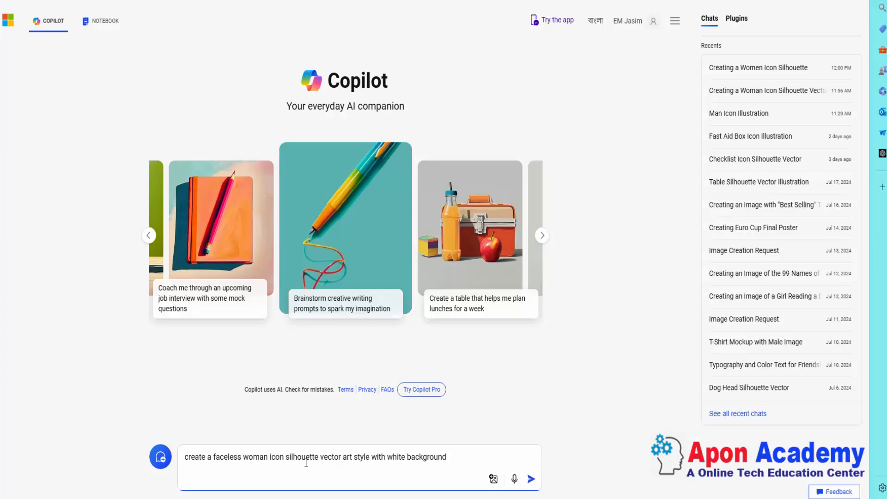
{"action": "left_click", "coordinate": [531, 479]}
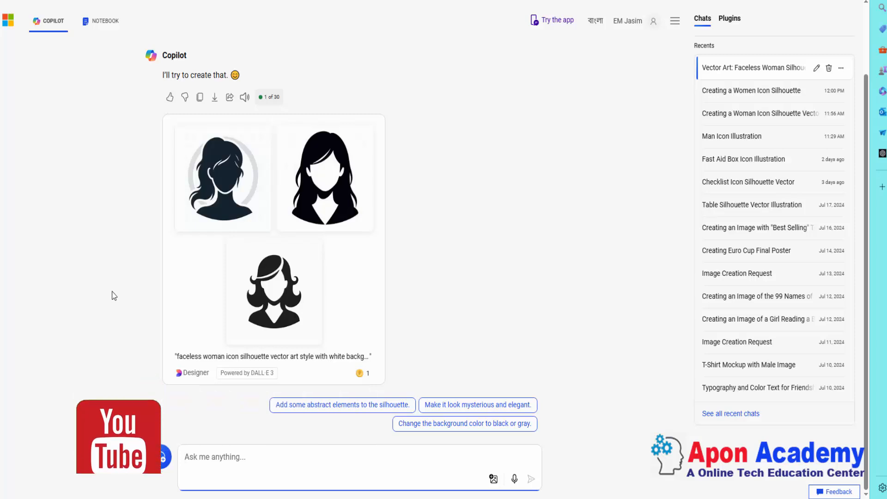
Open the generated faceless woman with long straight hair and a V-neck and download the image.
{"action": "left_click", "coordinate": [326, 194]}
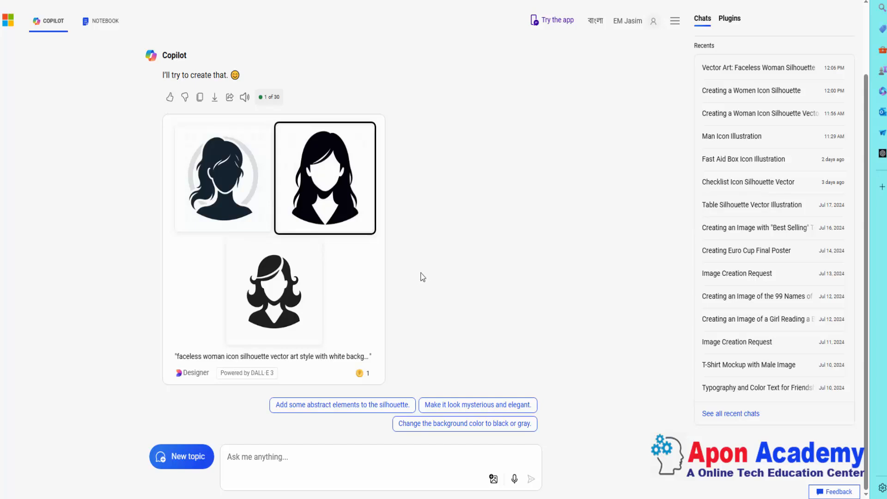
{"action": "left_click", "coordinate": [329, 216]}
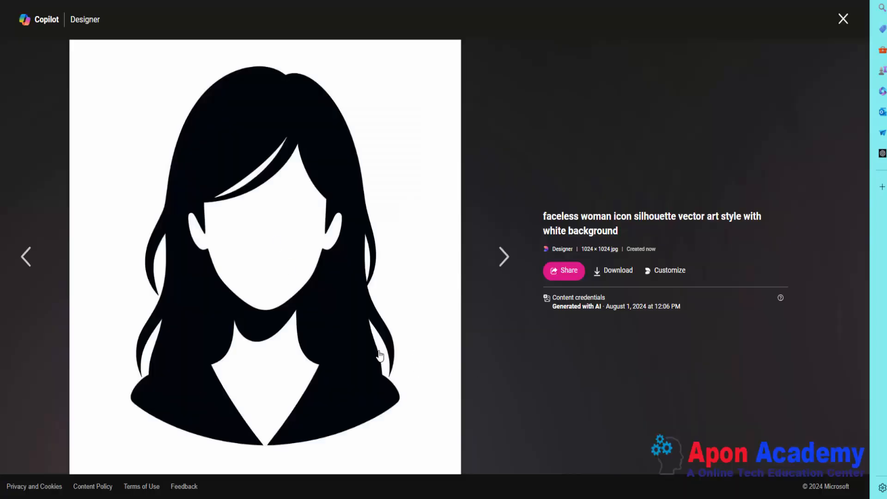
{"action": "left_click", "coordinate": [614, 271]}
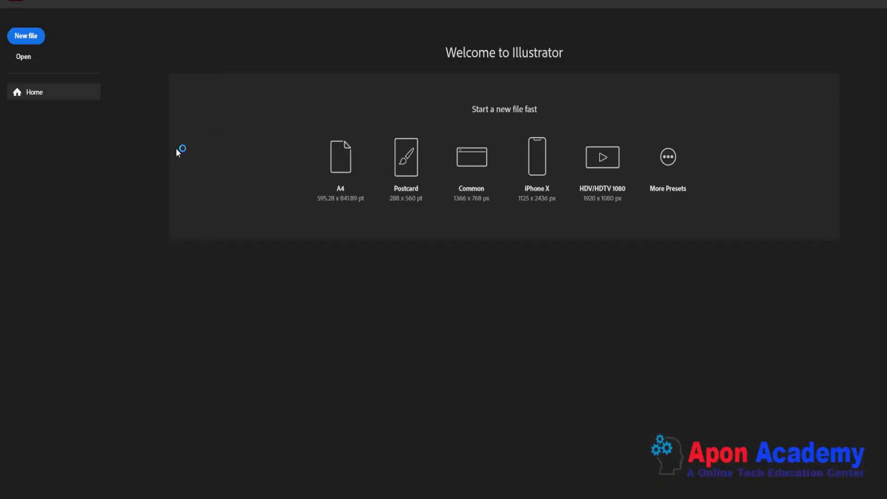
Switch to Illustrator, create an A4 document and load all eight images from the Downloads folder for placing as linked files.
{"action": "left_click", "coordinate": [340, 162]}
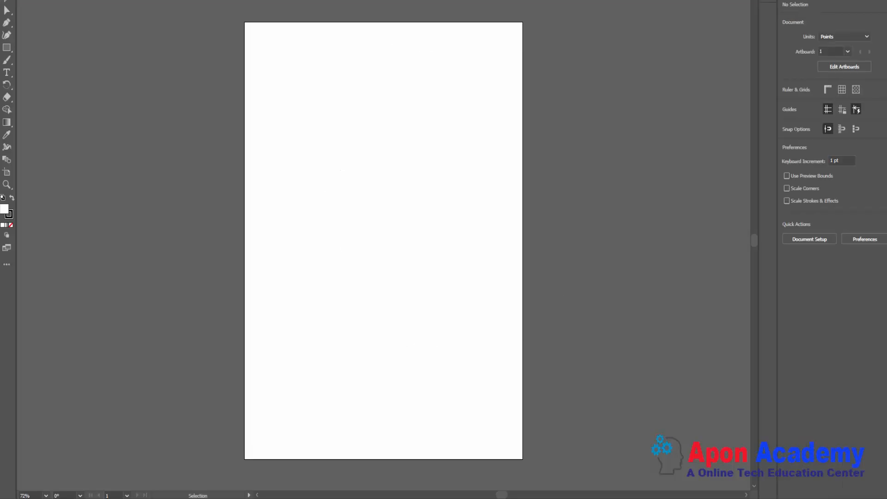
{"action": "left_click", "coordinate": [44, 0]}
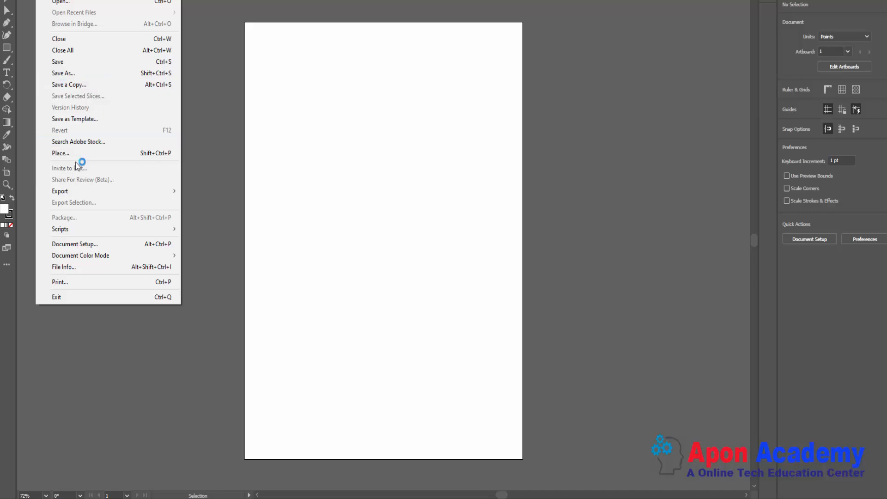
{"action": "left_click", "coordinate": [61, 154]}
{"action": "left_click", "coordinate": [37, 53]}
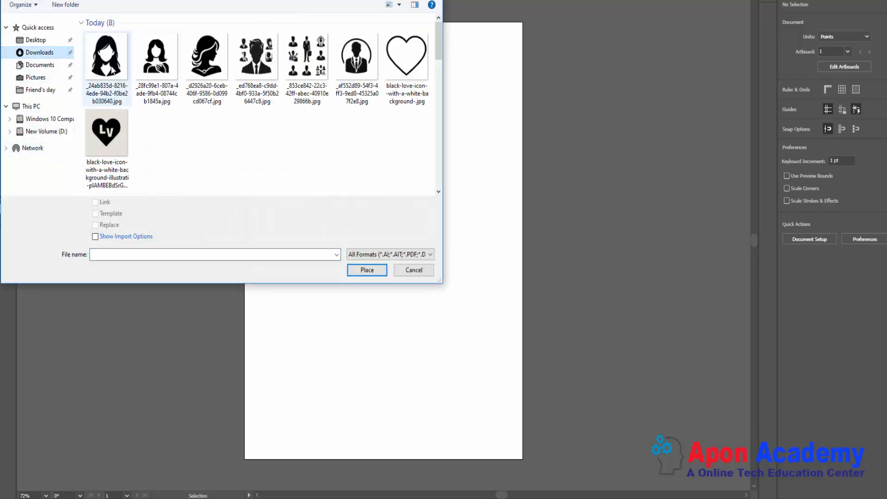
{"action": "left_click", "coordinate": [118, 97]}
{"action": "key", "text": "ctrl+a"}
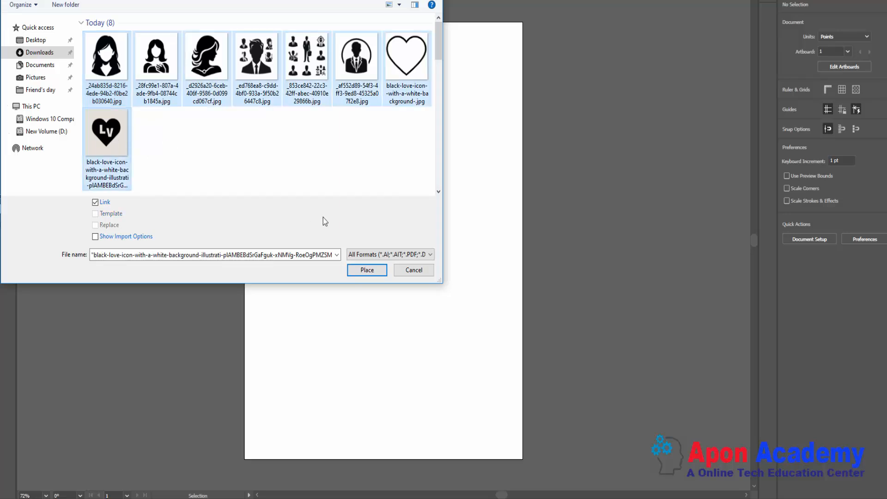
{"action": "left_click", "coordinate": [374, 269]}
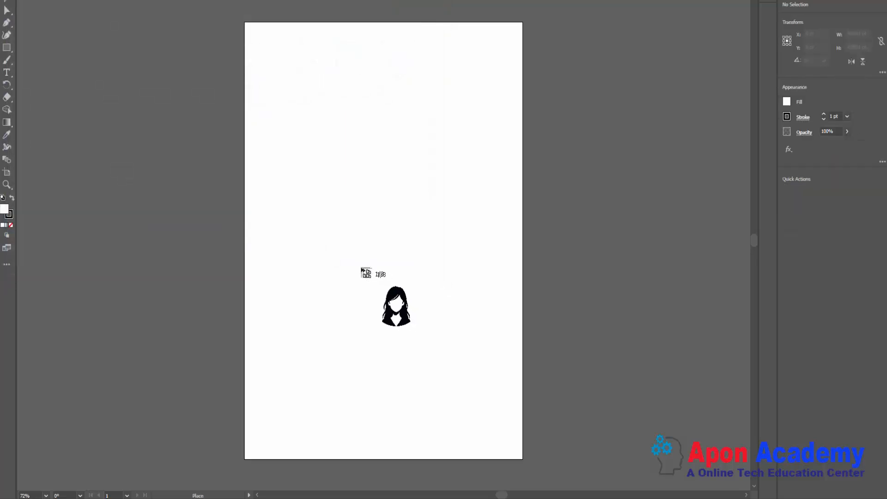
Place the two front-facing women left of the artboard, and the side-profile woman (about 292 pt) and five-man sheet (about 317 pt) right of it.
{"action": "left_click_drag", "start_coordinate": [53, 43], "coordinate": [194, 199]}
{"action": "left_click_drag", "start_coordinate": [43, 223], "coordinate": [206, 419]}
{"action": "left_click_drag", "start_coordinate": [540, 36], "coordinate": [674, 257]}
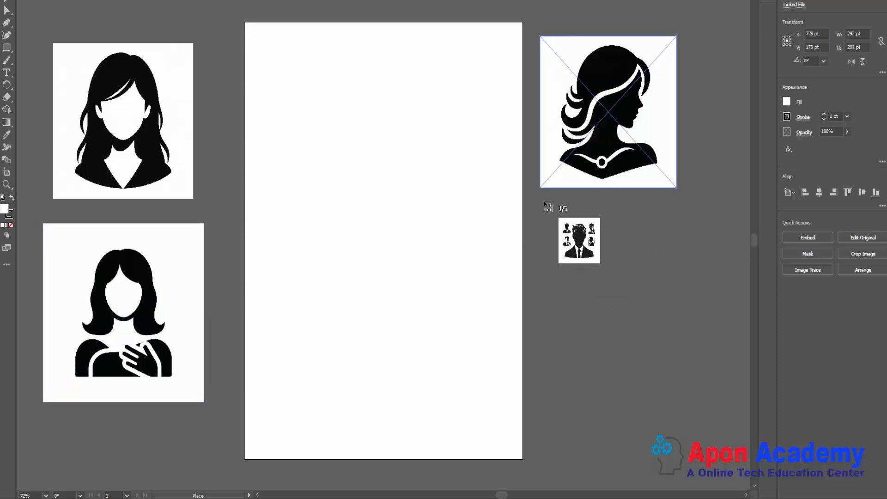
{"action": "left_click_drag", "start_coordinate": [544, 199], "coordinate": [692, 414]}
Place the businessman icon sheet under the five-man sheet, and the circled man, heart outline (about 345 pt) and LV heart (about 382 pt) below the artboard.
{"action": "scroll", "coordinate": [629, 323], "scroll_direction": "down", "scroll_amount": 3}
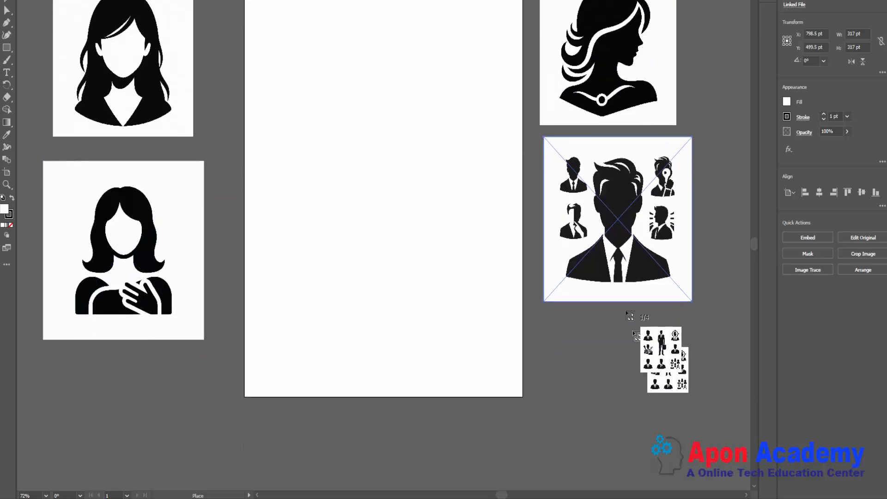
{"action": "scroll", "coordinate": [627, 352], "scroll_direction": "down", "scroll_amount": 2}
{"action": "left_click_drag", "start_coordinate": [544, 175], "coordinate": [693, 386]}
{"action": "left_click_drag", "start_coordinate": [314, 295], "coordinate": [475, 491]}
{"action": "left_click_drag", "start_coordinate": [91, 267], "coordinate": [252, 446]}
{"action": "scroll", "coordinate": [373, 366], "scroll_direction": "down", "scroll_amount": 5}
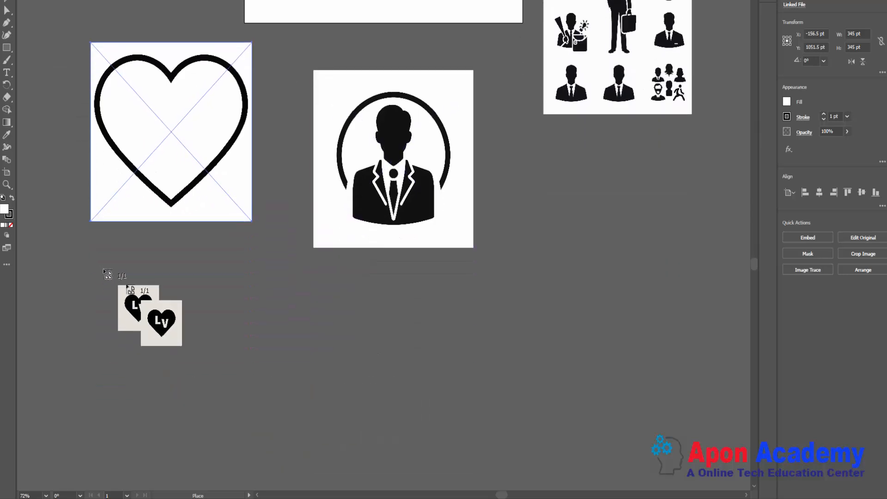
{"action": "left_click_drag", "start_coordinate": [100, 267], "coordinate": [345, 465]}
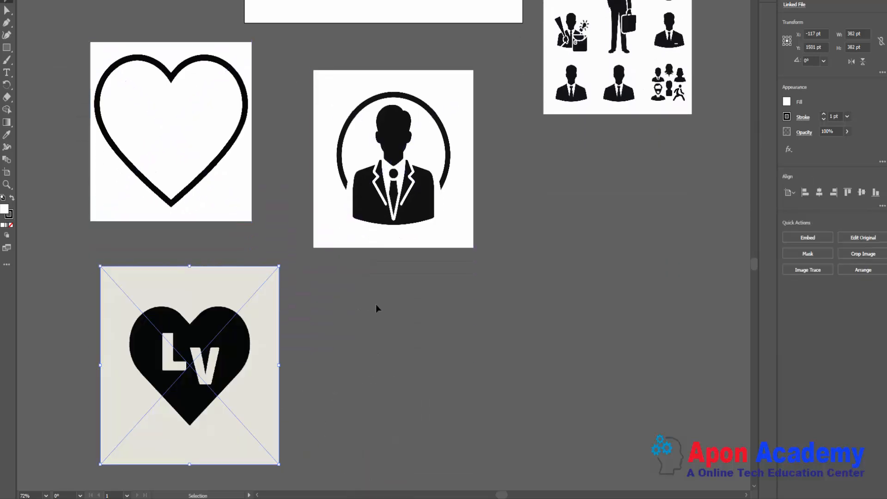
Select the side-profile woman image beside the artboard and turn on the Control bar.
{"action": "scroll", "coordinate": [369, 302], "scroll_direction": "up", "scroll_amount": 10}
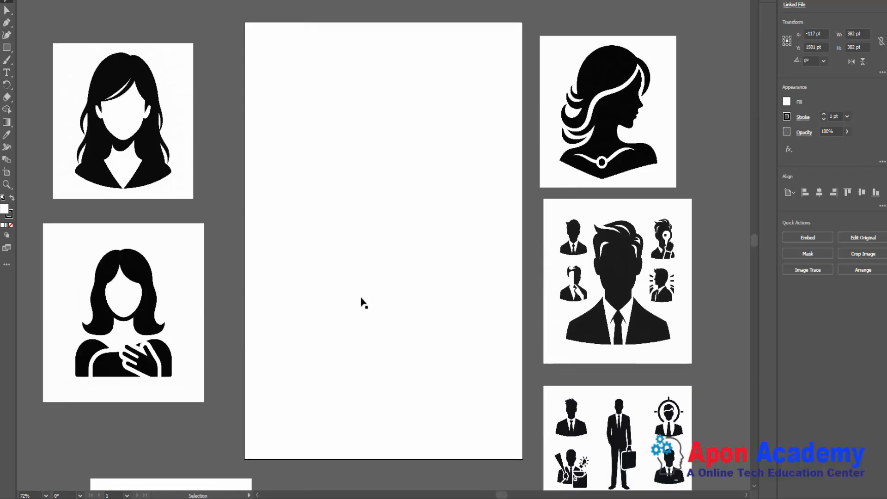
{"action": "scroll", "coordinate": [364, 302], "scroll_direction": "up", "scroll_amount": 2}
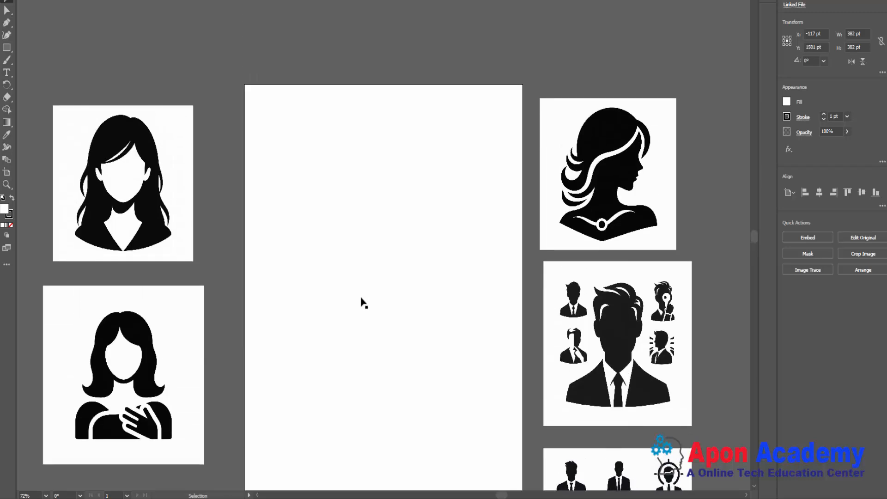
{"action": "left_click", "coordinate": [659, 154]}
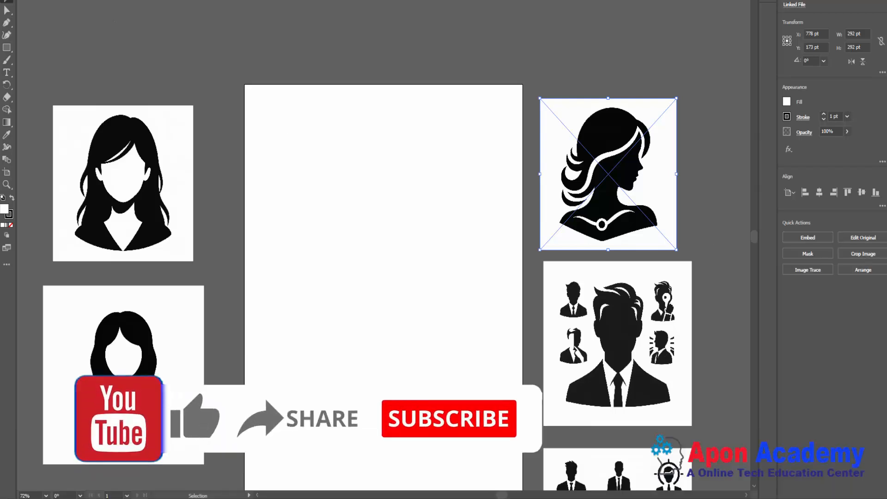
{"action": "left_click", "coordinate": [207, 1]}
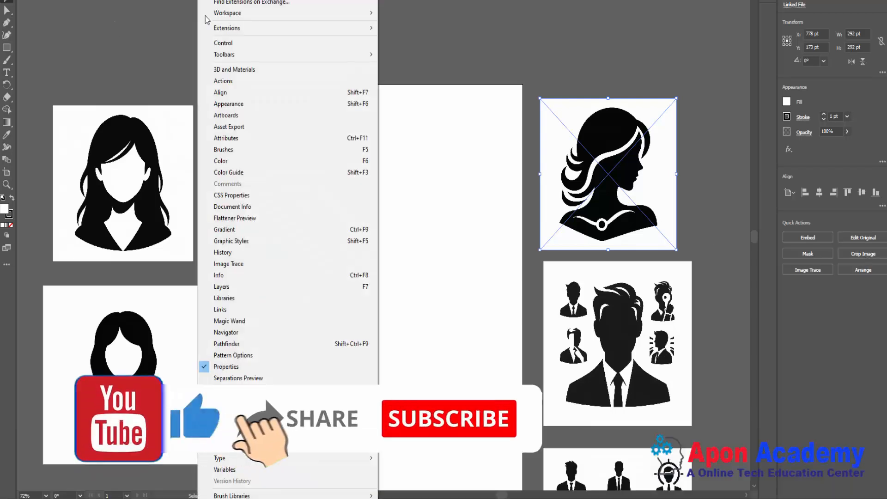
{"action": "left_click", "coordinate": [223, 42]}
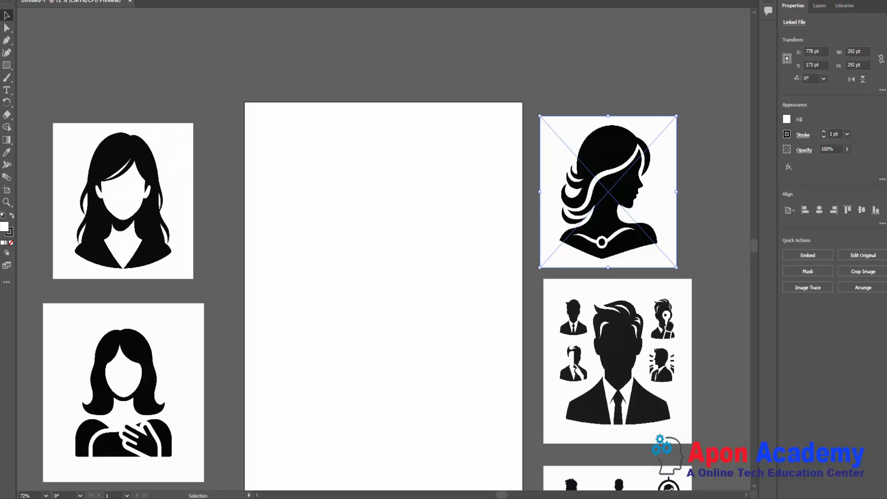
Image-trace the side-profile woman with the Silhouettes preset, expand the tracing into paths and select the resulting group.
{"action": "left_click", "coordinate": [252, 0]}
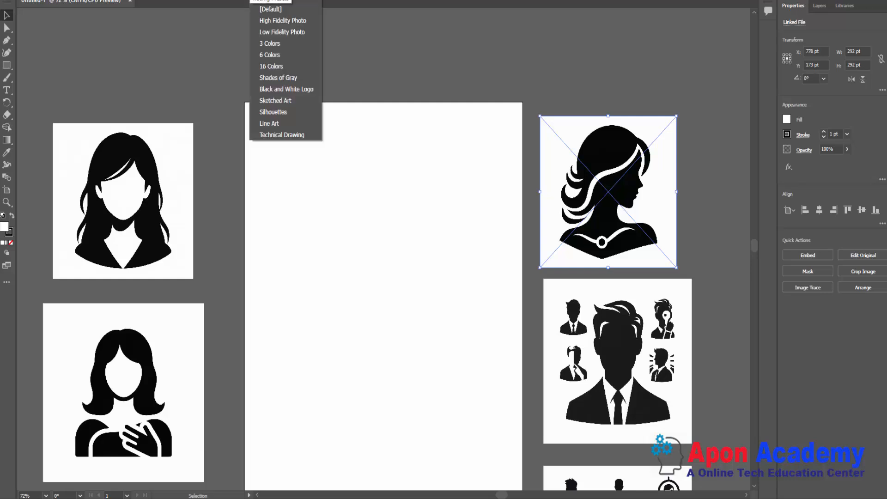
{"action": "left_click", "coordinate": [274, 111]}
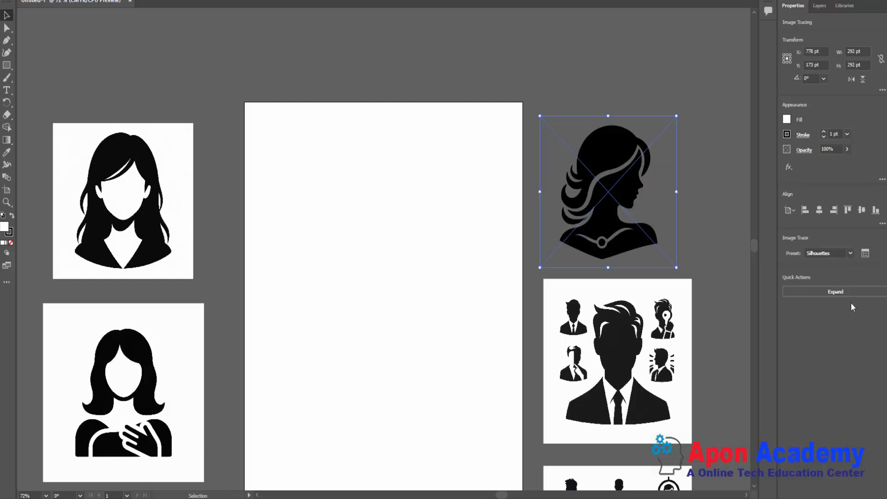
{"action": "left_click", "coordinate": [839, 292]}
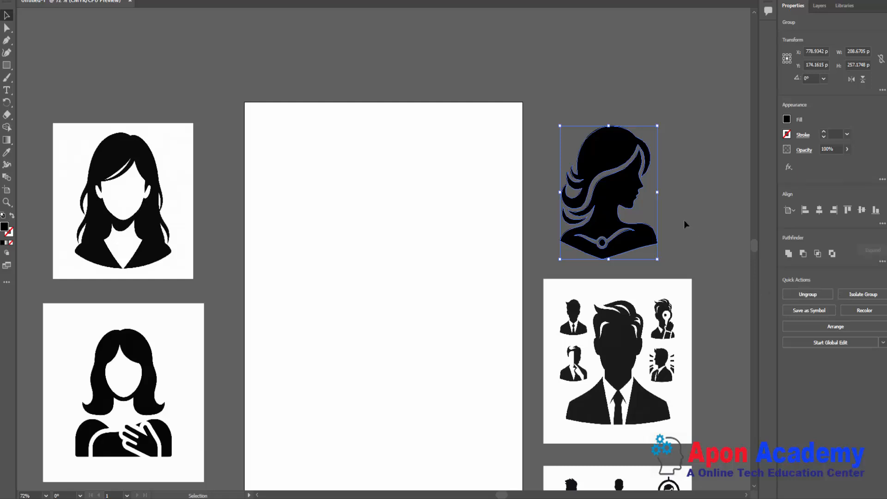
{"action": "left_click", "coordinate": [568, 98]}
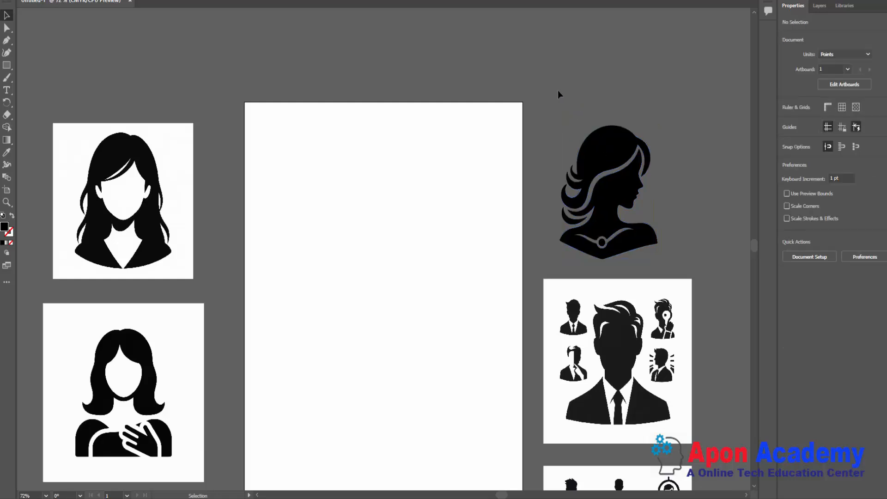
{"action": "left_click_drag", "start_coordinate": [557, 90], "coordinate": [662, 267]}
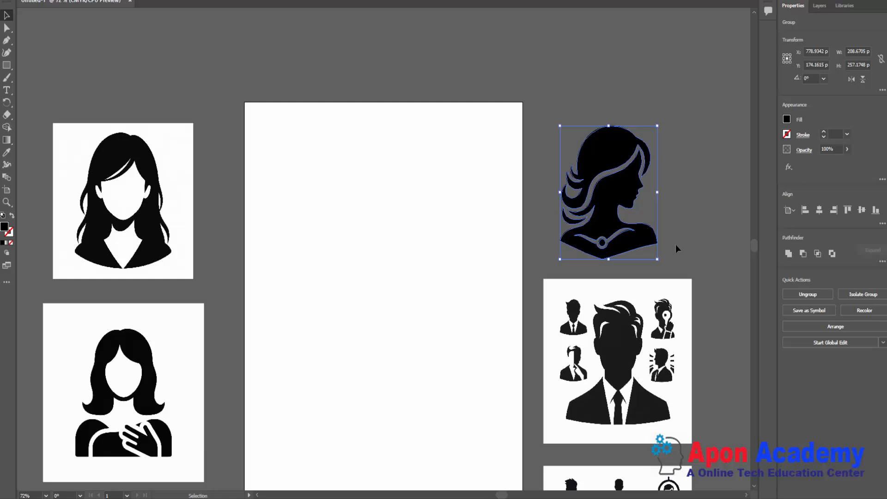
{"action": "key", "text": "a"}
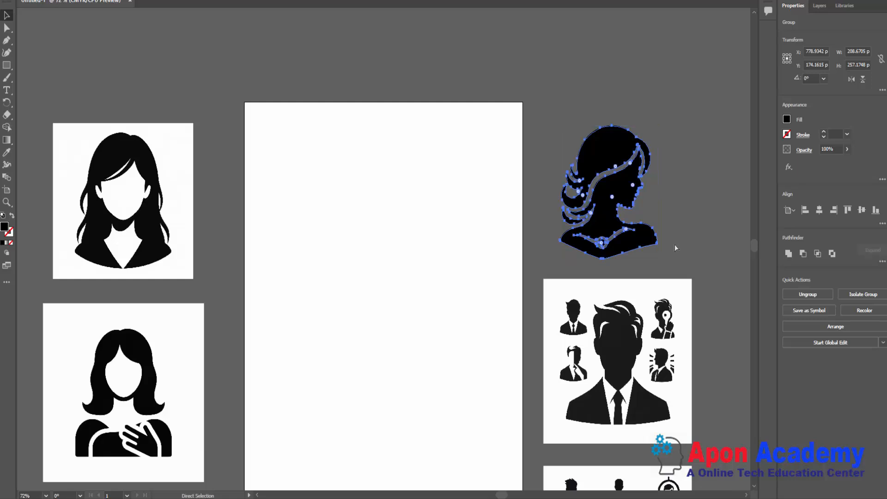
{"action": "key", "text": "v"}
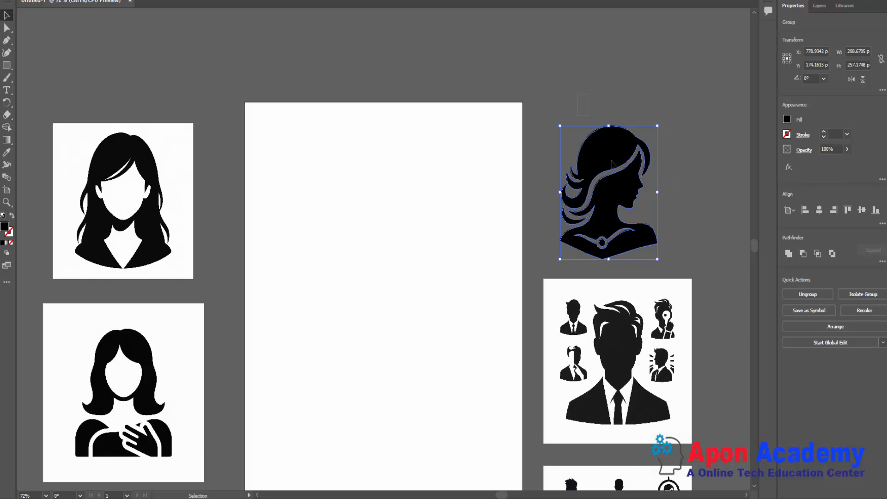
{"action": "key", "text": "a"}
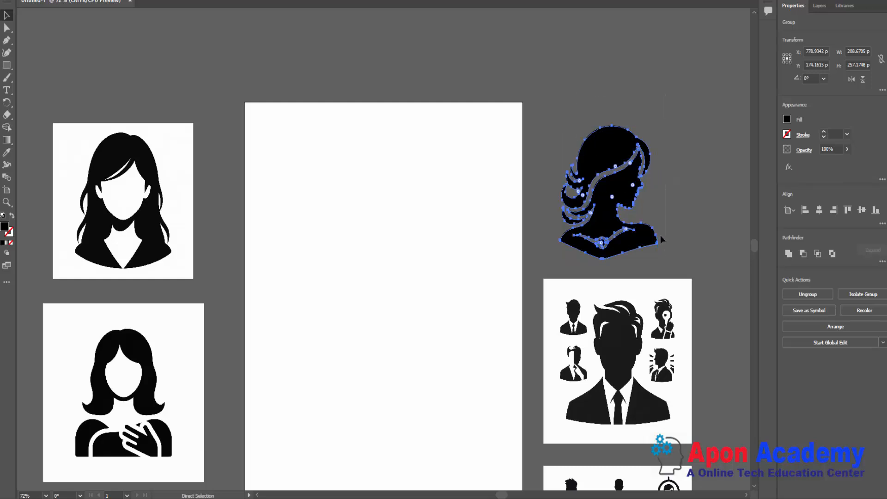
{"action": "key", "text": "v"}
Start a new document measured in pixels and set its width and height to 4000 px each.
{"action": "left_click", "coordinate": [37, 1]}
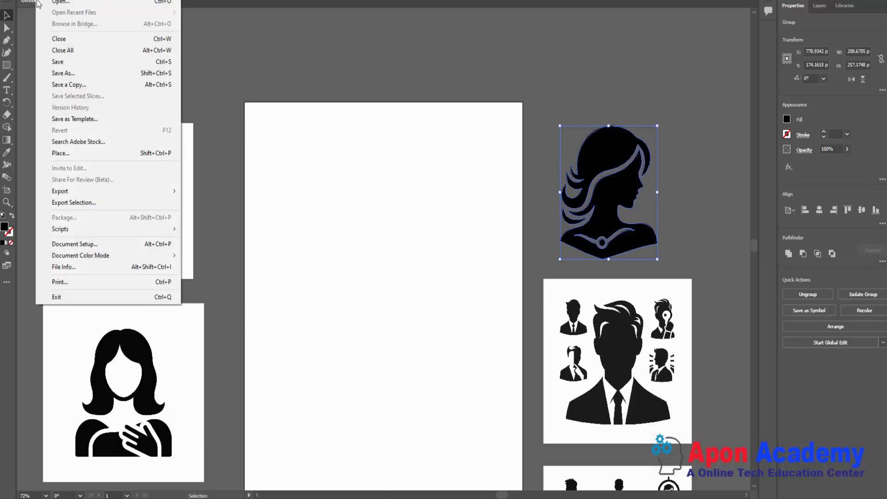
{"action": "left_click", "coordinate": [41, 0]}
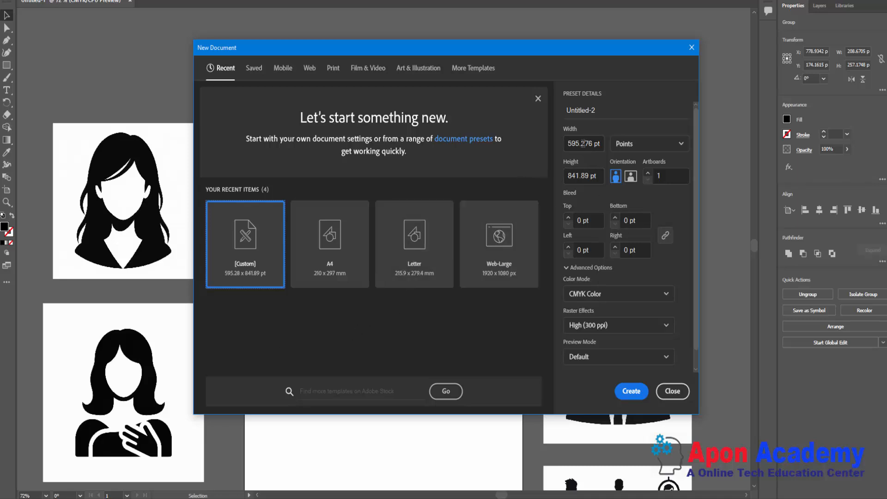
{"action": "left_click", "coordinate": [665, 148]}
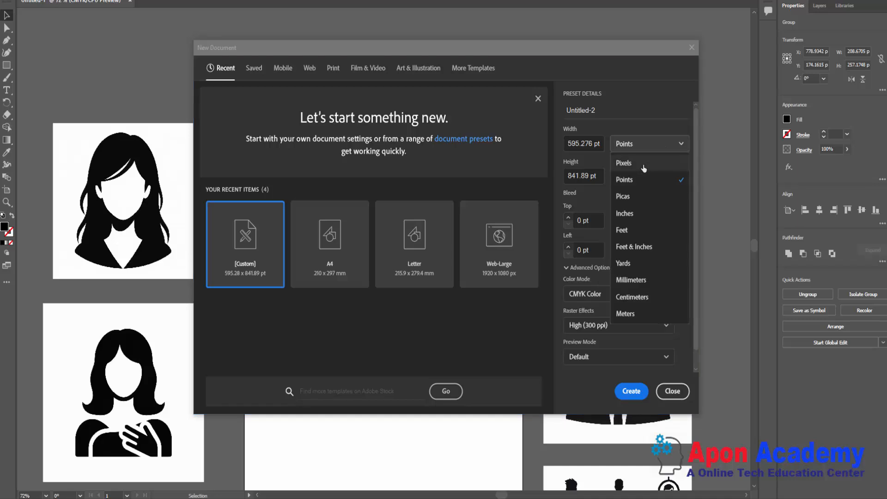
{"action": "left_click", "coordinate": [639, 167]}
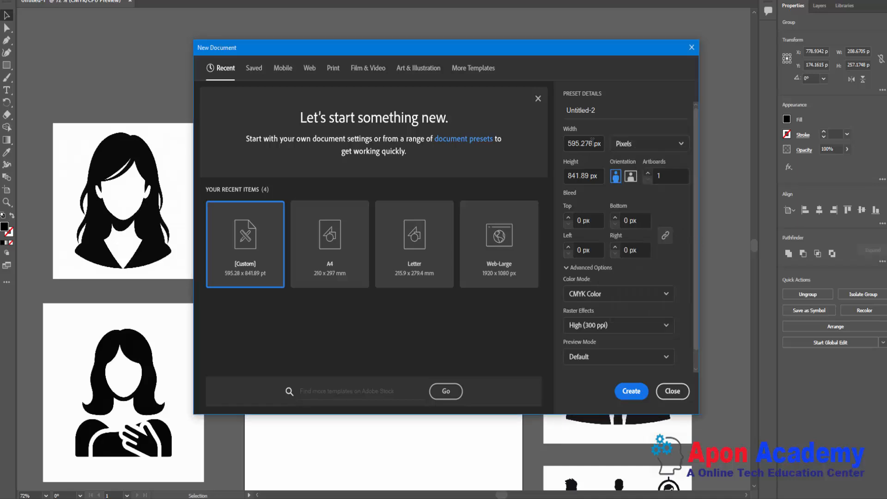
{"action": "left_click_drag", "start_coordinate": [572, 143], "coordinate": [630, 149]}
{"action": "type", "text": "400"}
{"action": "key", "text": "BackSpace"}
{"action": "key", "text": "BackSpace"}
{"action": "key", "text": "BackSpace"}
{"action": "key", "text": "BackSpace"}
{"action": "type", "text": "4000"}
{"action": "left_click", "coordinate": [600, 176]}
{"action": "left_click_drag", "start_coordinate": [599, 176], "coordinate": [509, 180]}
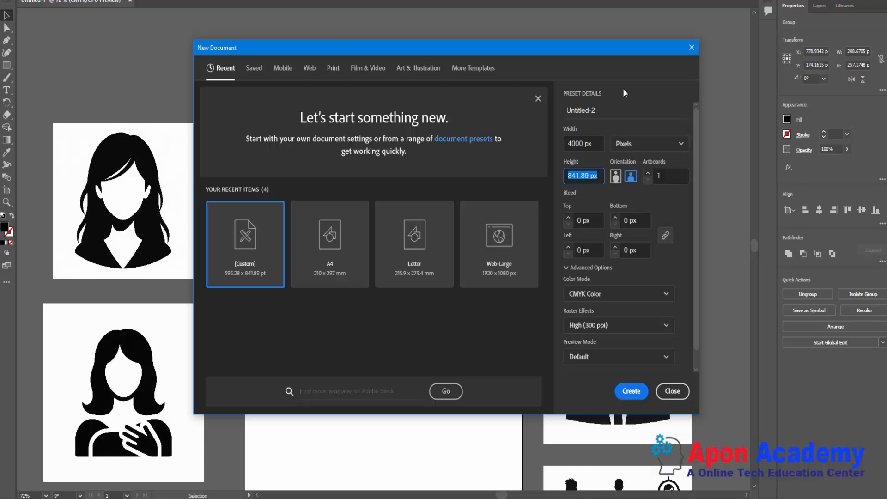
{"action": "type", "text": "4000"}
{"action": "left_click", "coordinate": [642, 106]}
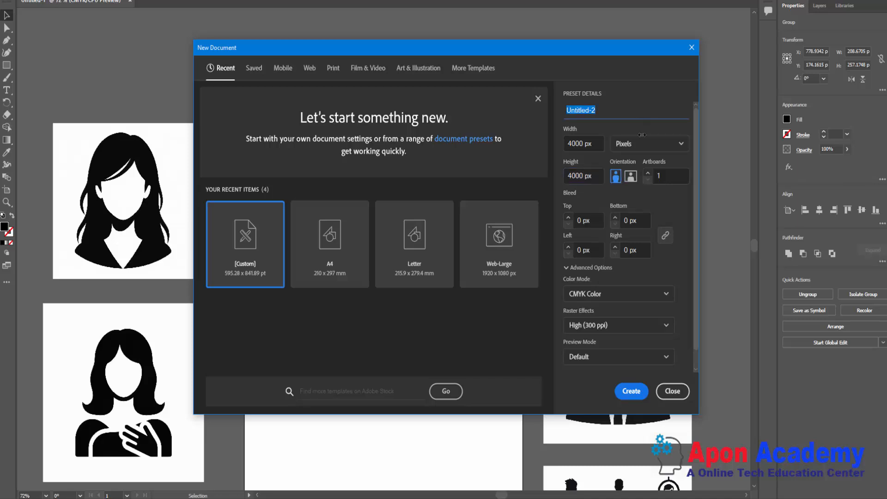
Set the new document's color mode to RGB Color and create it.
{"action": "left_click", "coordinate": [618, 295]}
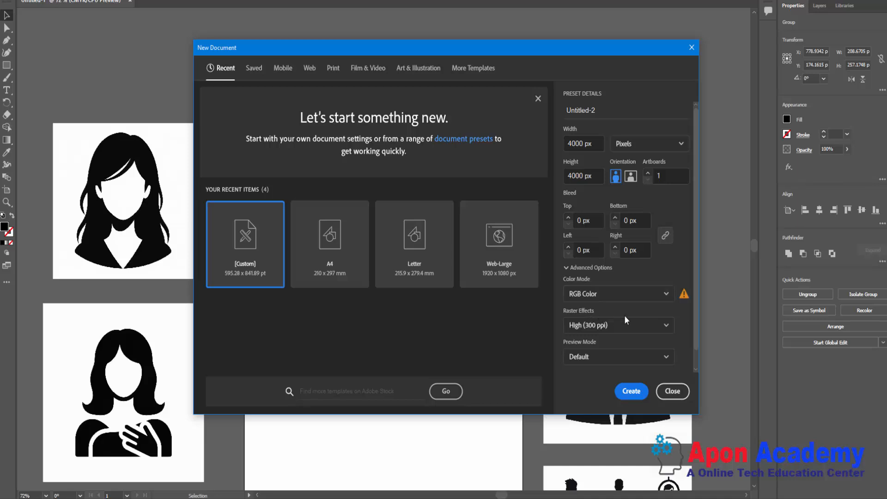
{"action": "scroll", "coordinate": [656, 314], "scroll_direction": "down", "scroll_amount": 1}
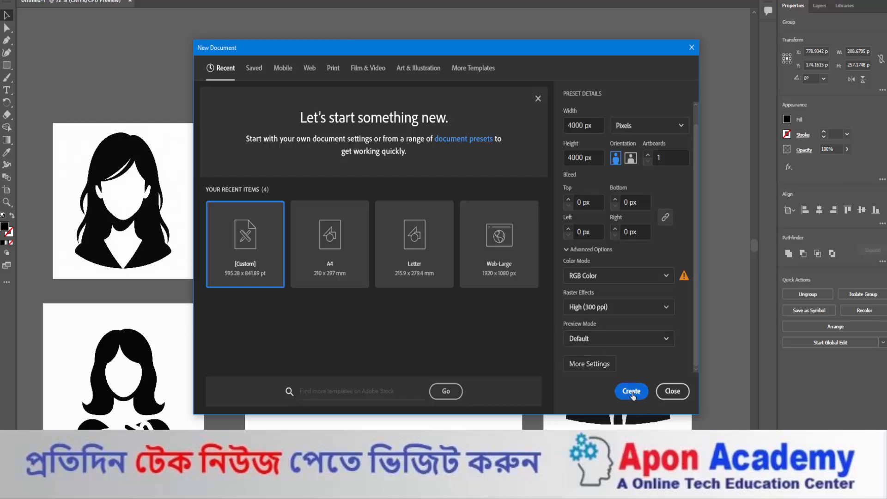
{"action": "left_click", "coordinate": [632, 391]}
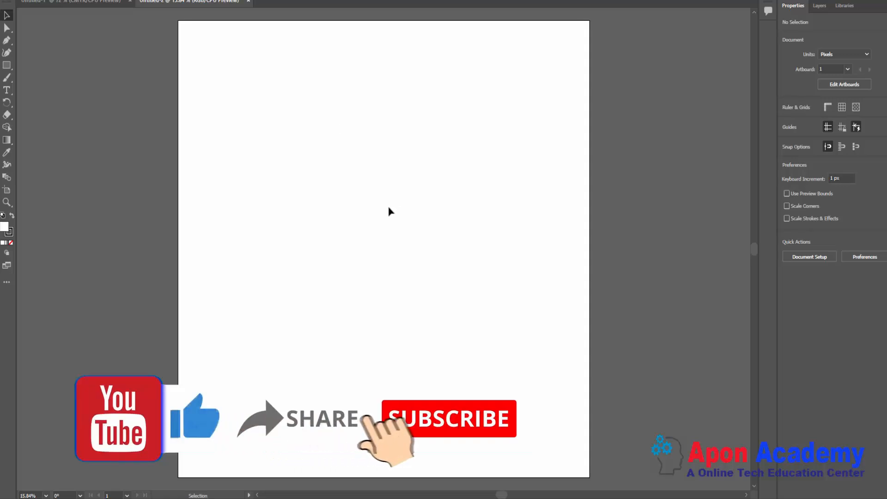
Paste the traced side-profile woman, enlarge it proportionally to about 2509 × 3092 px and centre it on the artboard.
{"action": "key", "text": "ctrl+v"}
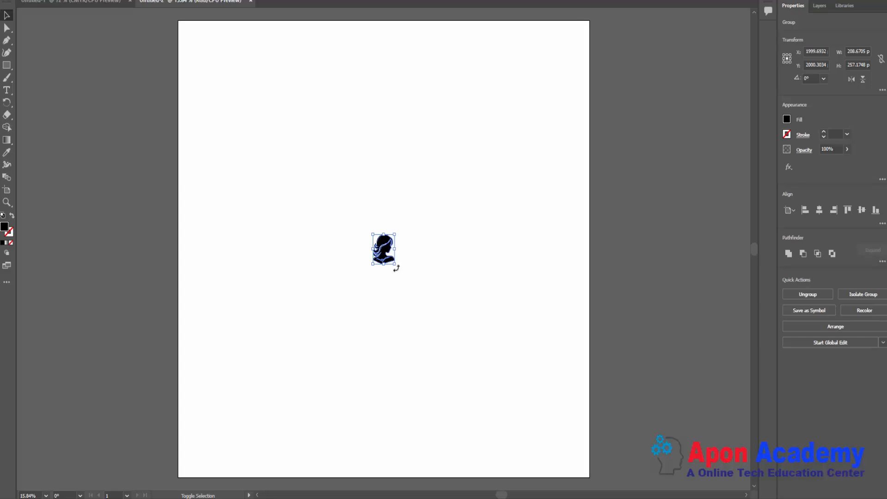
{"action": "left_click_drag", "start_coordinate": [395, 265], "coordinate": [514, 436]}
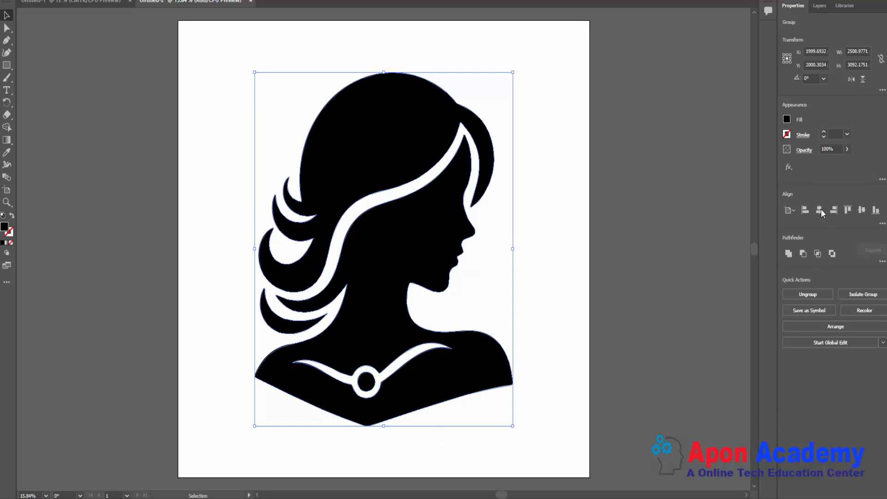
{"action": "left_click", "coordinate": [863, 211]}
{"action": "left_click", "coordinate": [573, 192]}
Examine the silhouette's traced edges up close around the hair, face, neck and necklace.
{"action": "key", "text": "a"}
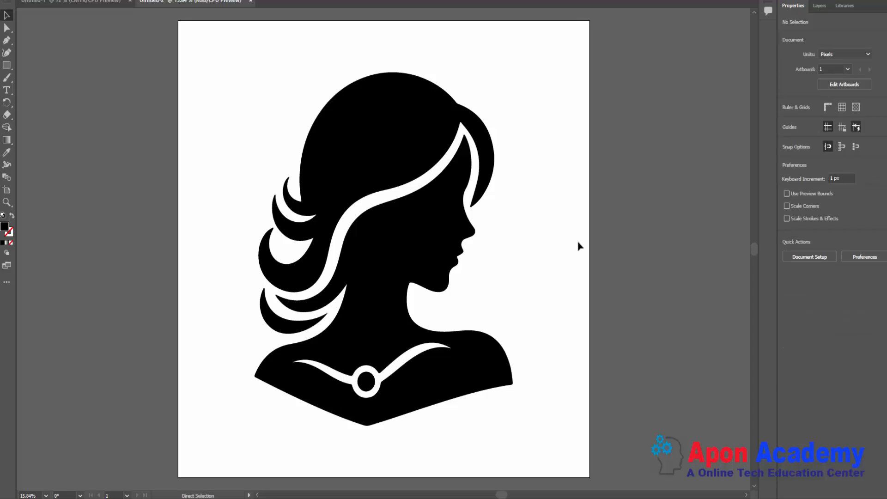
{"action": "scroll", "coordinate": [577, 246], "scroll_direction": "up", "scroll_amount": 6}
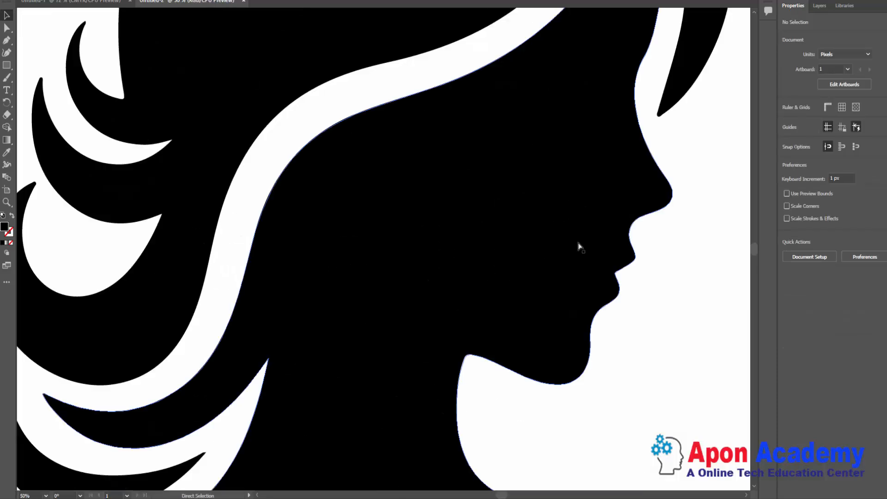
{"action": "left_click_drag", "start_coordinate": [147, 250], "coordinate": [436, 320]}
{"action": "left_click_drag", "start_coordinate": [309, 155], "coordinate": [271, 349]}
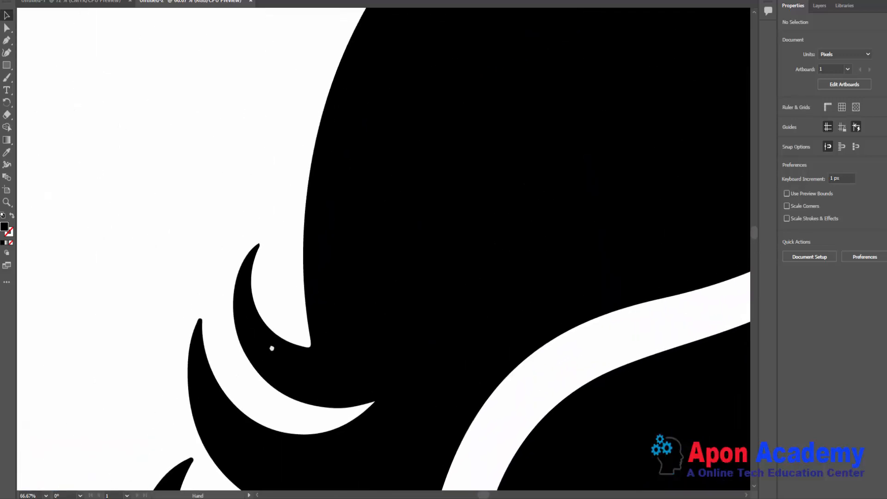
{"action": "left_click_drag", "start_coordinate": [343, 180], "coordinate": [215, 366]}
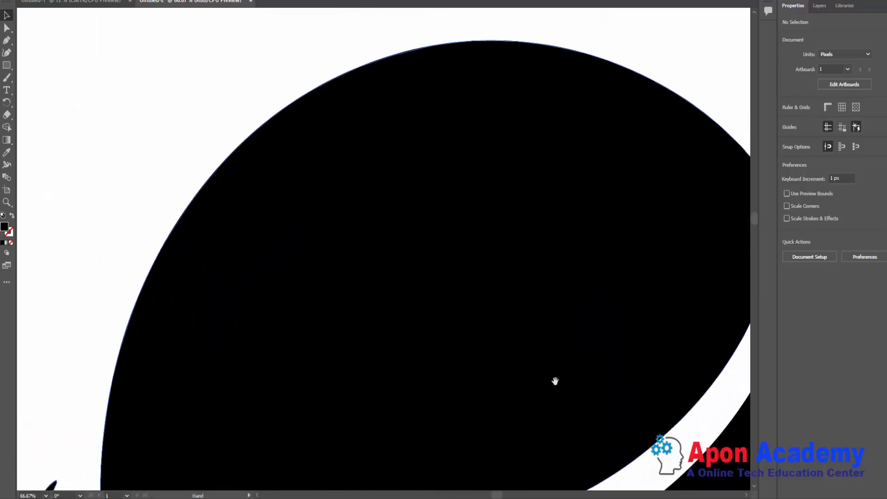
{"action": "left_click_drag", "start_coordinate": [554, 381], "coordinate": [240, 241]}
{"action": "left_click_drag", "start_coordinate": [380, 151], "coordinate": [423, 120]}
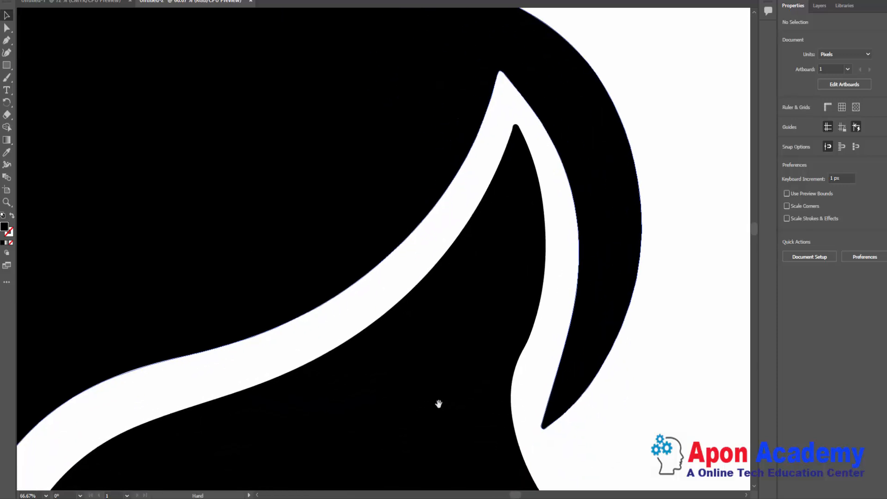
{"action": "left_click_drag", "start_coordinate": [438, 404], "coordinate": [509, 217]}
{"action": "left_click_drag", "start_coordinate": [445, 459], "coordinate": [489, 291]}
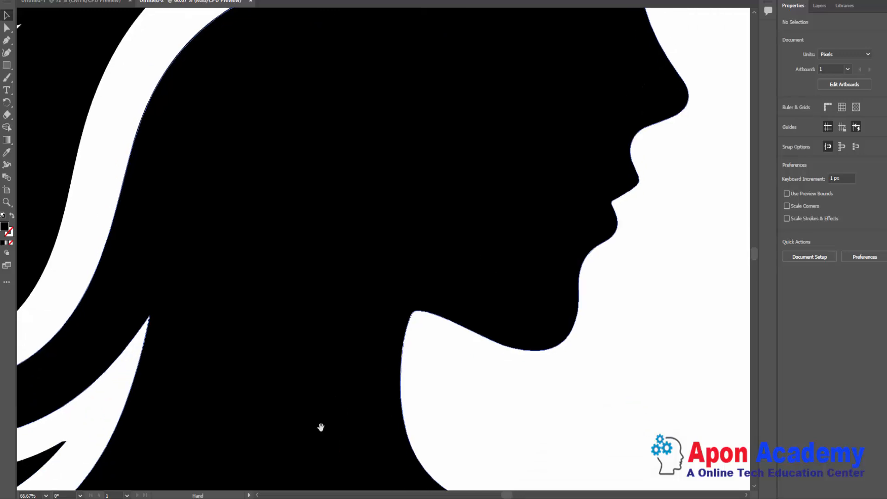
{"action": "left_click_drag", "start_coordinate": [305, 442], "coordinate": [399, 118]}
{"action": "left_click_drag", "start_coordinate": [376, 398], "coordinate": [387, 191]}
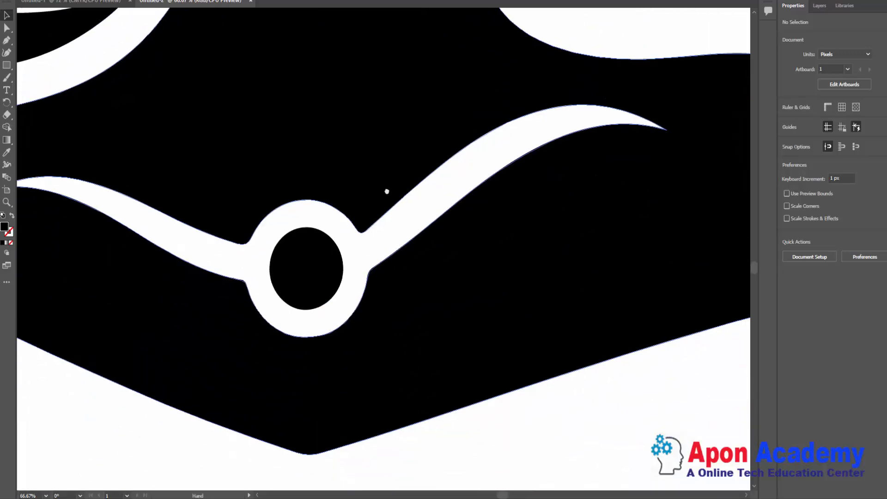
{"action": "left_click_drag", "start_coordinate": [236, 265], "coordinate": [351, 370]}
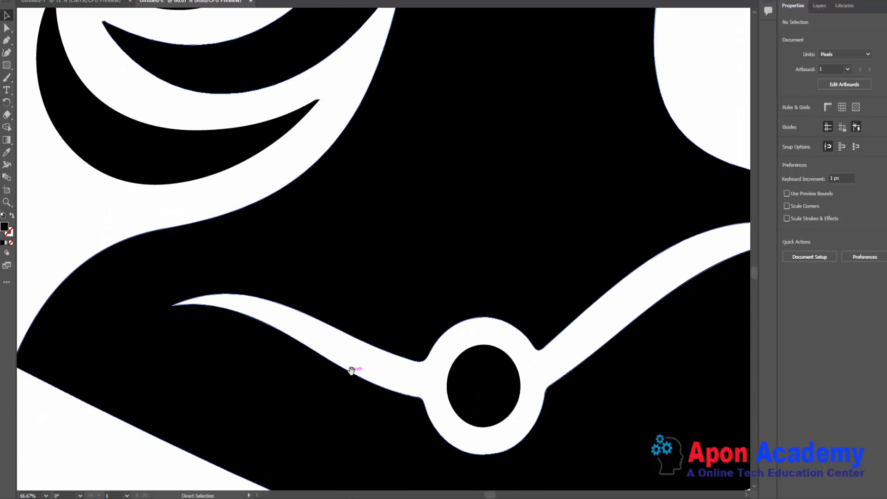
{"action": "key", "text": "ctrl+minus"}
{"action": "key", "text": "ctrl+minus"}
{"action": "key", "text": "ctrl+minus"}
{"action": "key", "text": "ctrl+minus"}
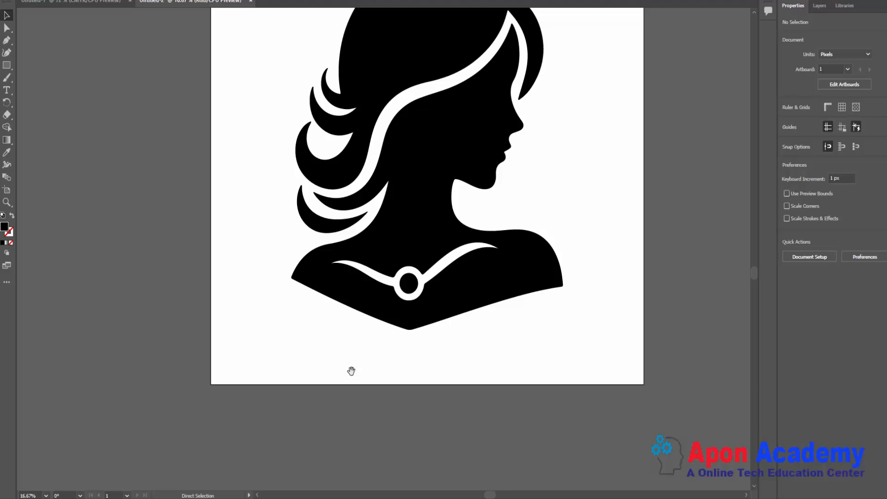
{"action": "key", "text": "ctrl+minus"}
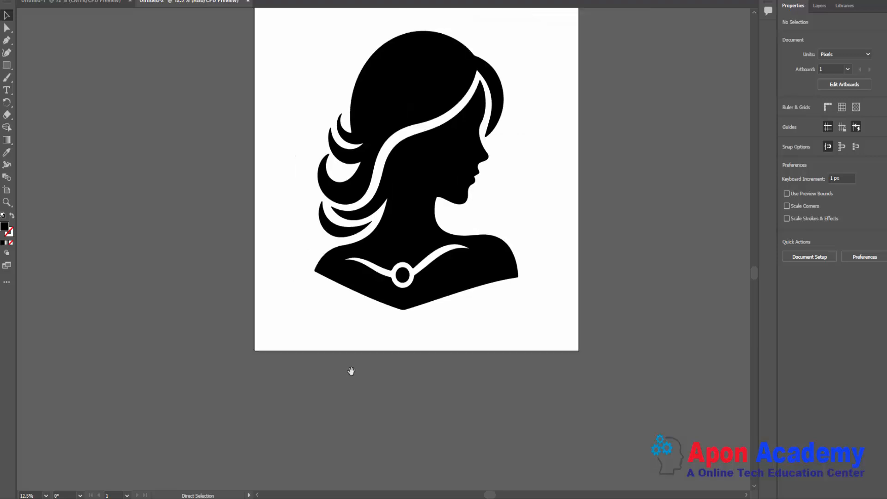
{"action": "key", "text": "ctrl+minus"}
{"action": "key", "text": "v"}
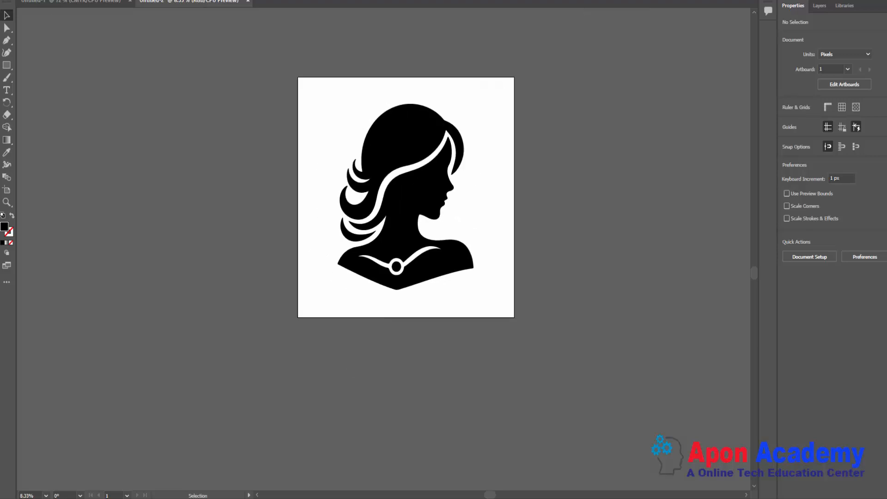
Save the document under the file name woman icon in Illustrator EPS format.
{"action": "left_click", "coordinate": [43, 1]}
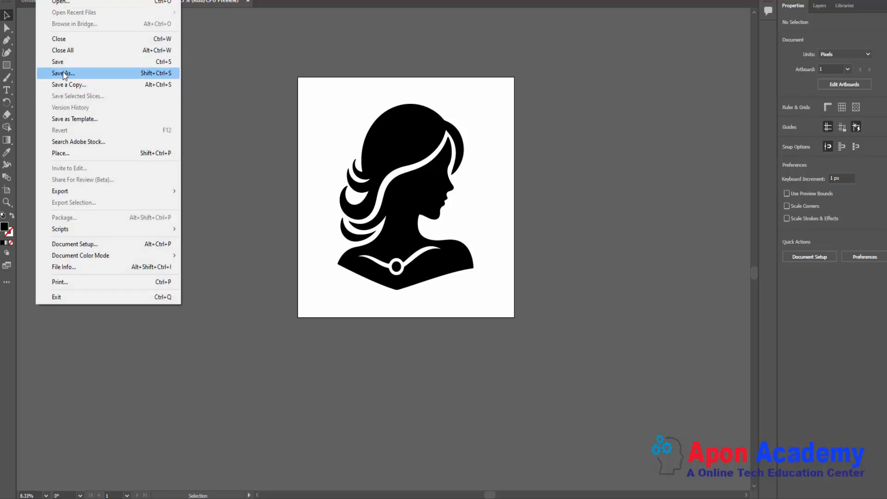
{"action": "left_click", "coordinate": [63, 73]}
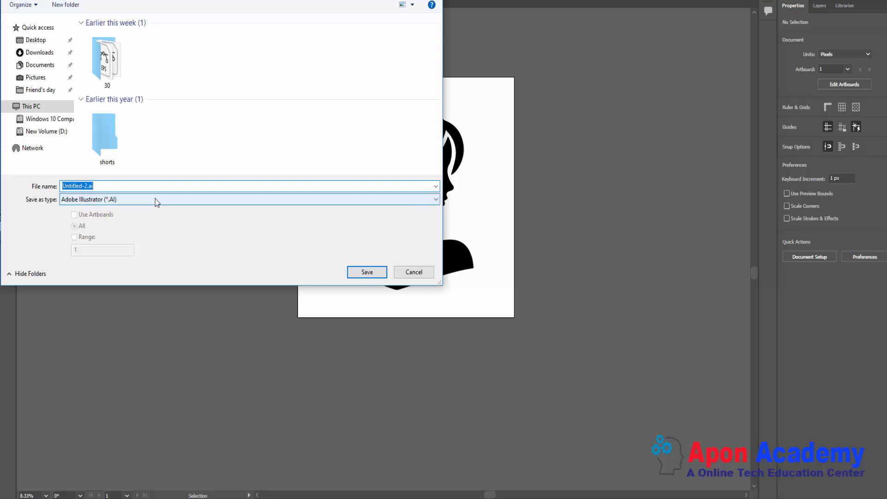
{"action": "type", "text": "woman icon"}
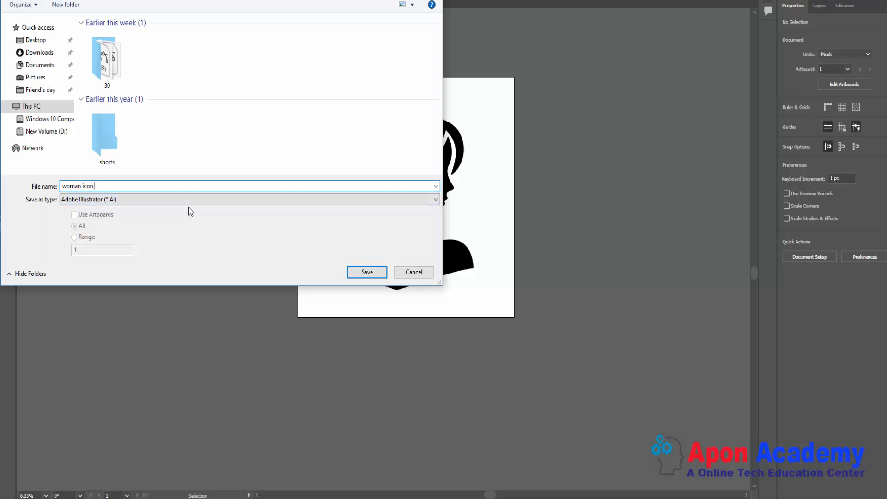
{"action": "left_click", "coordinate": [133, 201]}
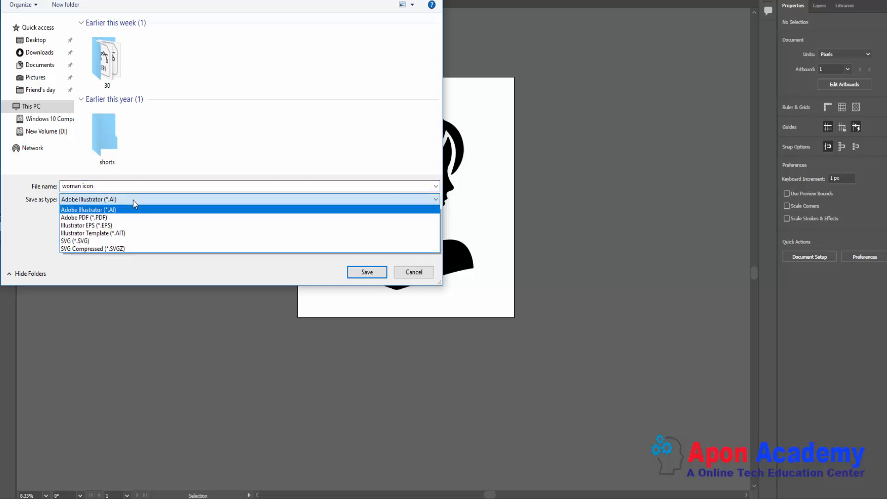
{"action": "left_click", "coordinate": [112, 226]}
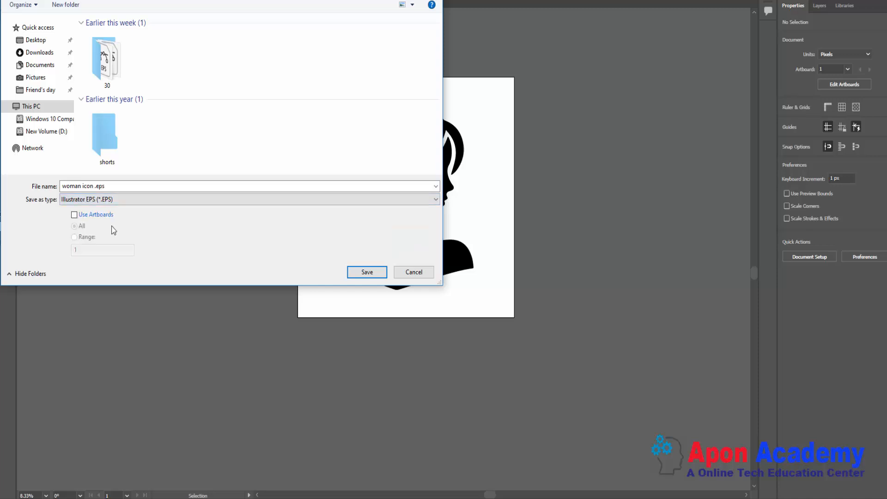
{"action": "left_click", "coordinate": [367, 271]}
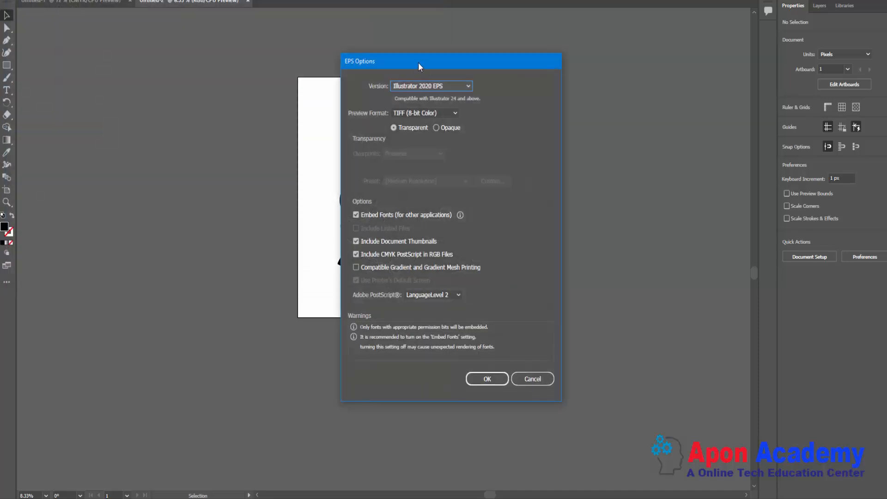
Set the EPS version to Illustrator 10 EPS and complete the save in the older format.
{"action": "left_click", "coordinate": [451, 86]}
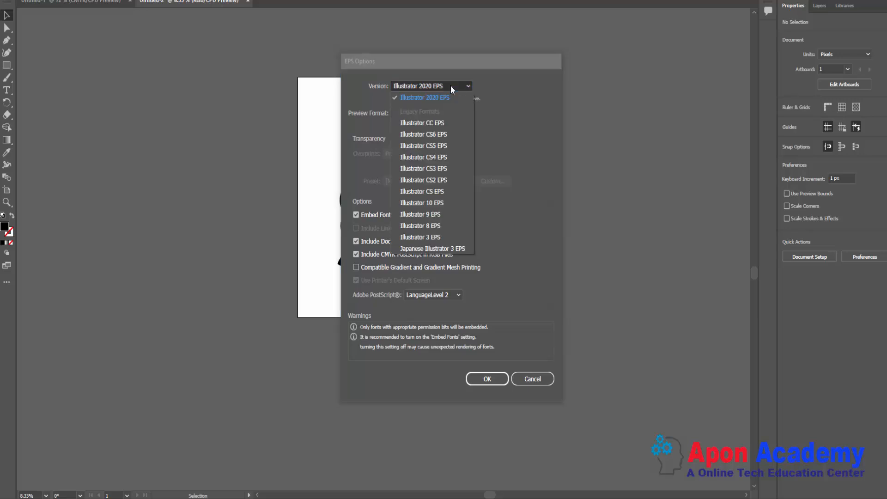
{"action": "left_click", "coordinate": [420, 203]}
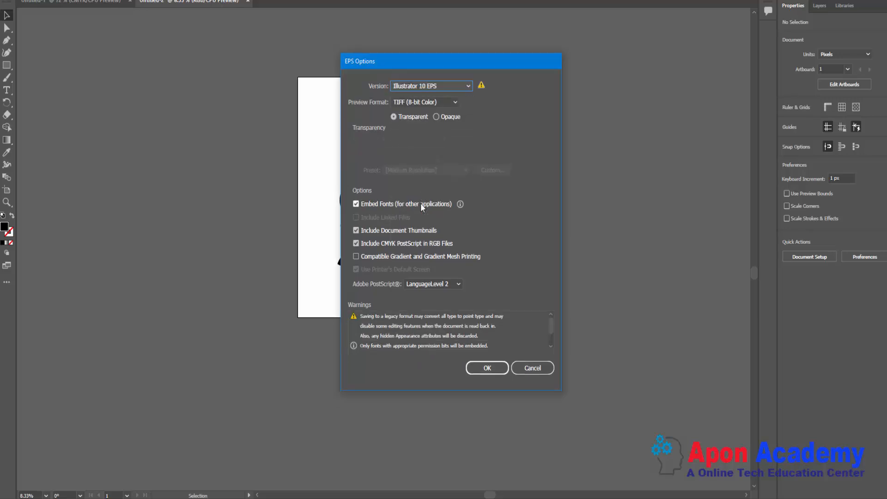
{"action": "left_click", "coordinate": [487, 368]}
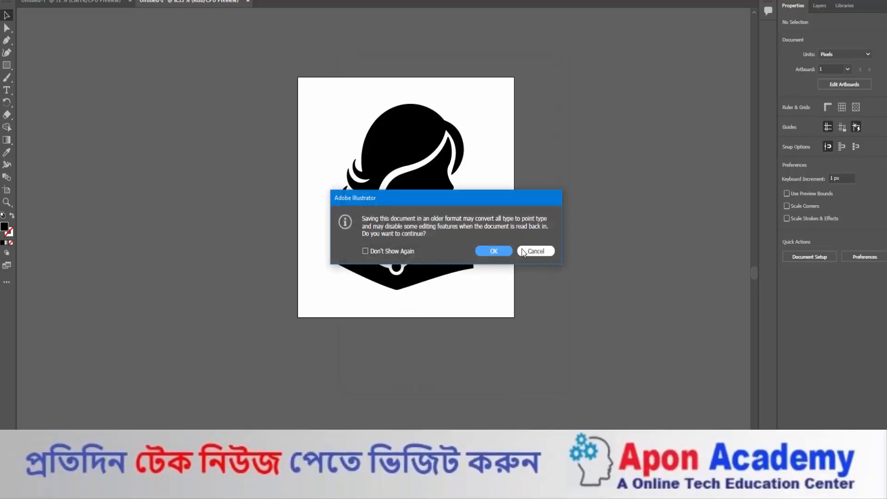
{"action": "left_click", "coordinate": [495, 251]}
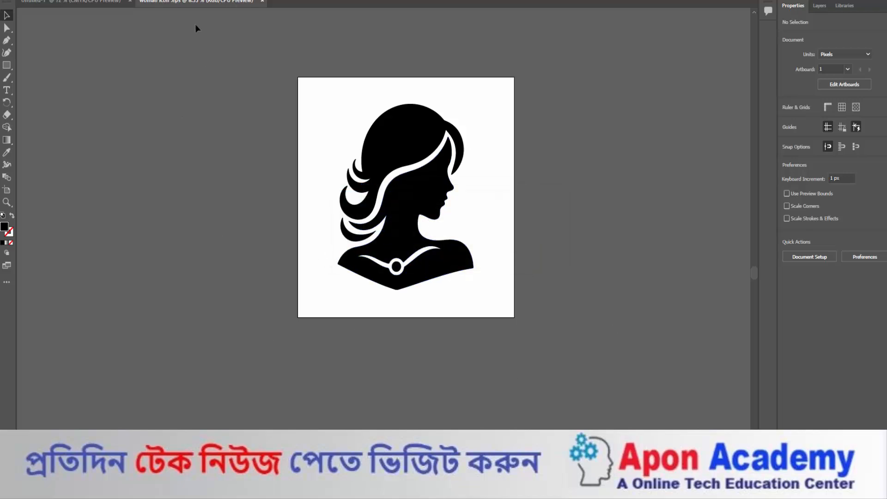
Delete the side-profile woman silhouette from the artboard of the woman icon document.
{"action": "left_click_drag", "start_coordinate": [195, 29], "coordinate": [547, 314]}
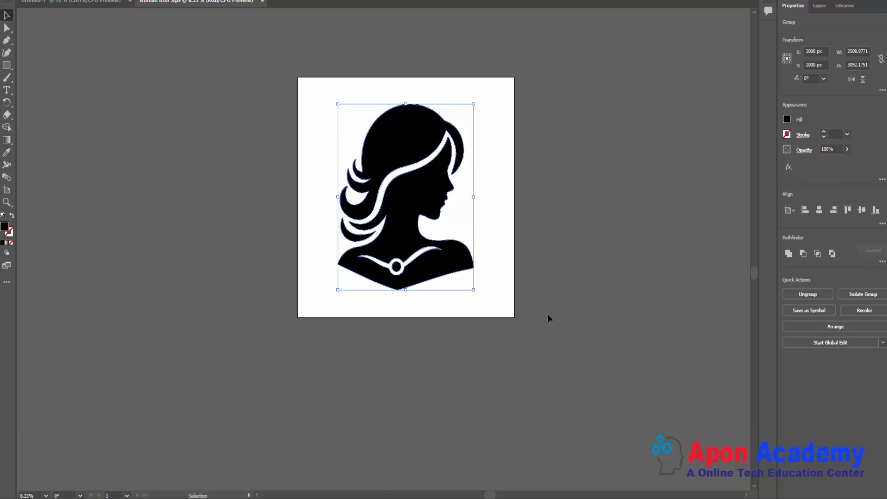
{"action": "key", "text": "Delete"}
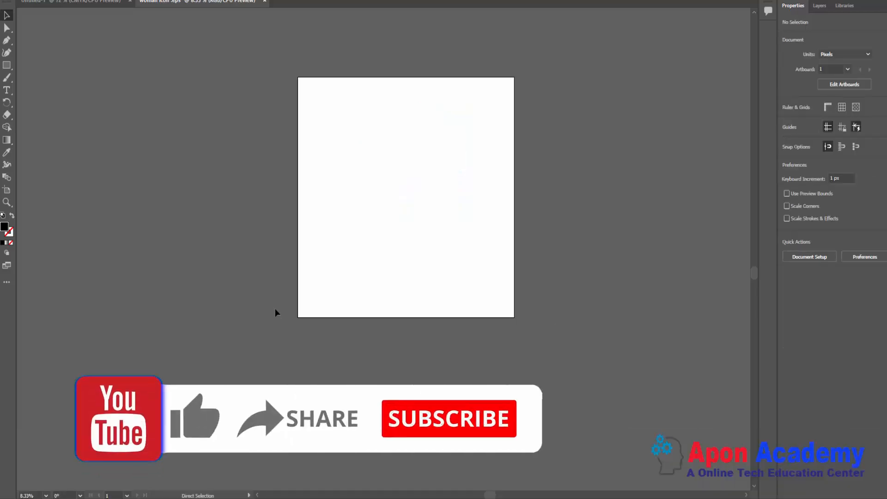
{"action": "key", "text": "ctrl+equal"}
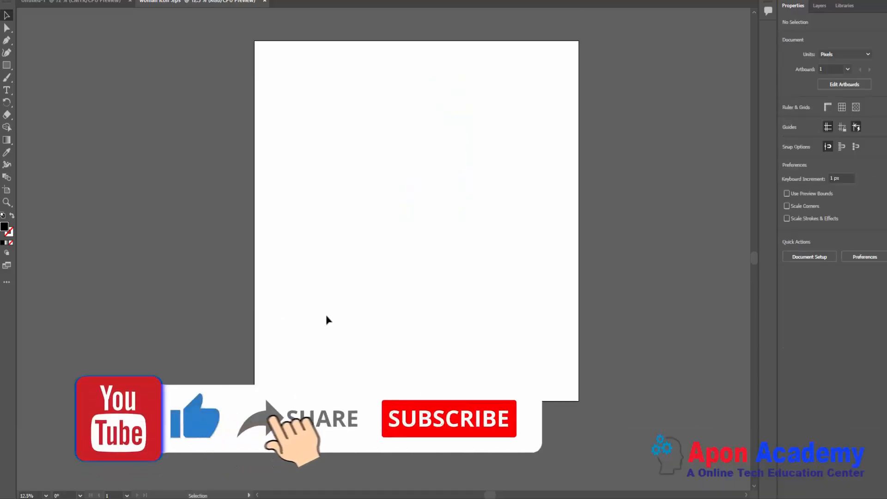
{"action": "scroll", "coordinate": [326, 317], "scroll_direction": "up", "scroll_amount": 4}
{"action": "scroll", "coordinate": [327, 317], "scroll_direction": "down", "scroll_amount": 1}
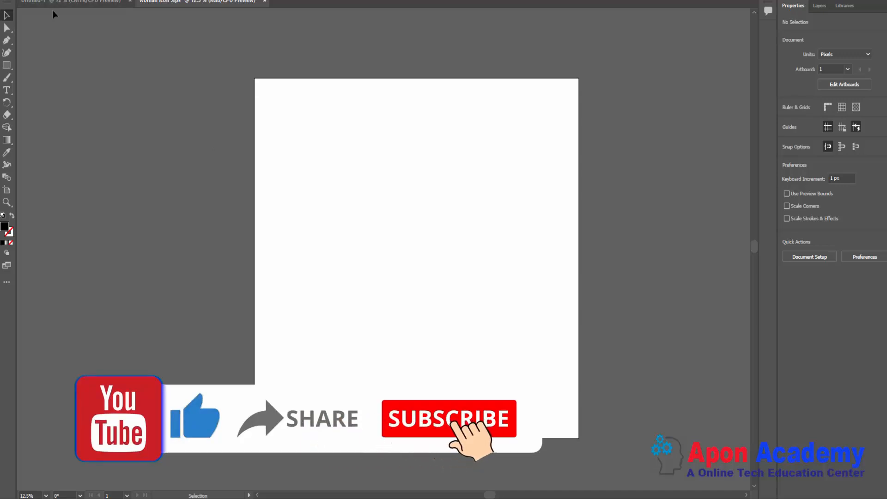
Switch to the Untitled-1 document and embed the linked image of the front-facing woman with long hair.
{"action": "left_click", "coordinate": [69, 1]}
{"action": "scroll", "coordinate": [409, 140], "scroll_direction": "down", "scroll_amount": 1}
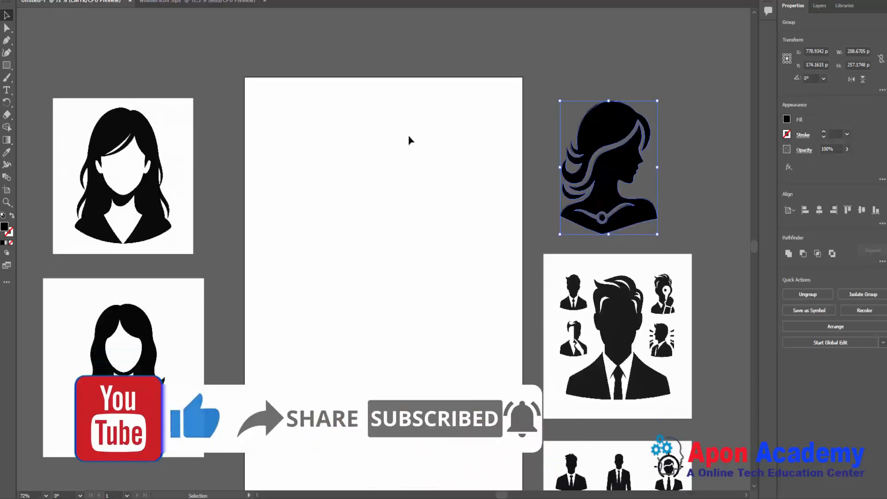
{"action": "left_click_drag", "start_coordinate": [89, 73], "coordinate": [171, 234]}
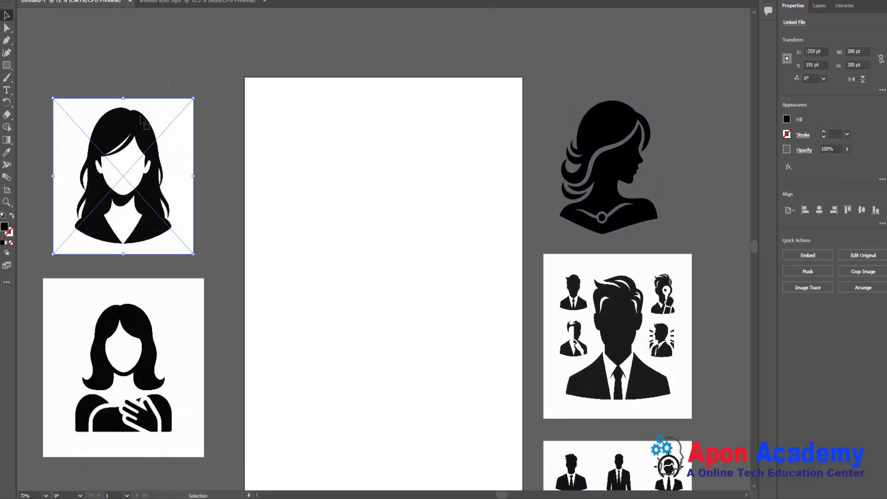
{"action": "left_click", "coordinate": [807, 255]}
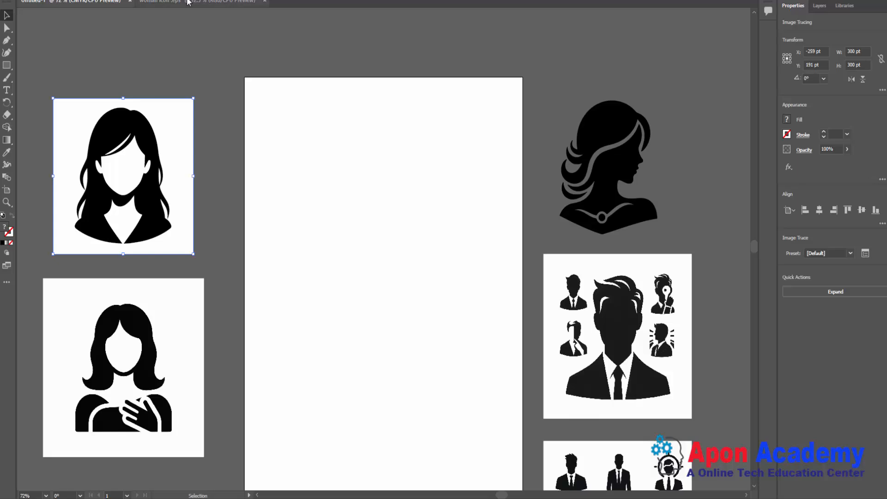
Undo the default trace, retrace the long-haired woman with the Silhouettes preset and expand the result.
{"action": "key", "text": "ctrl+z"}
{"action": "left_click", "coordinate": [254, 0]}
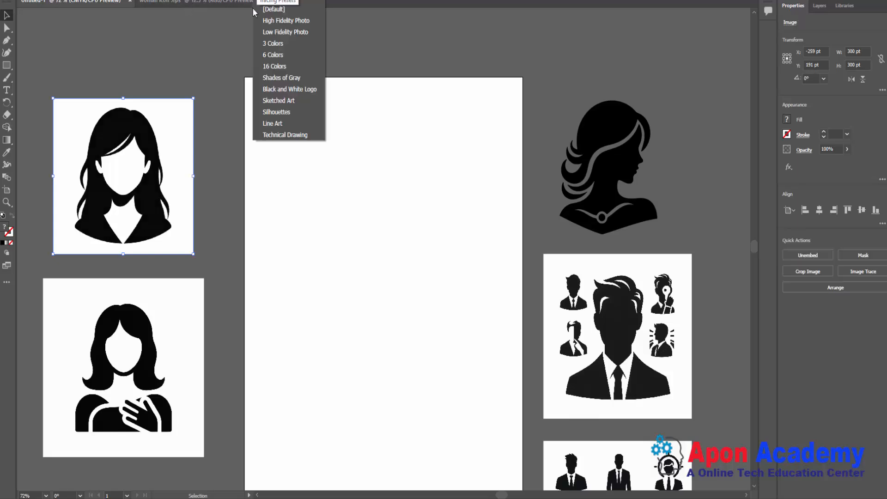
{"action": "left_click", "coordinate": [284, 112]}
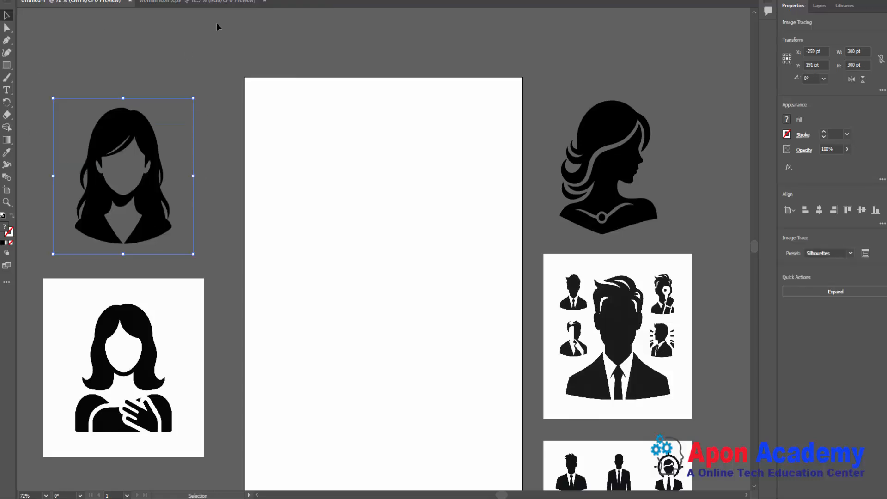
{"action": "left_click", "coordinate": [836, 292]}
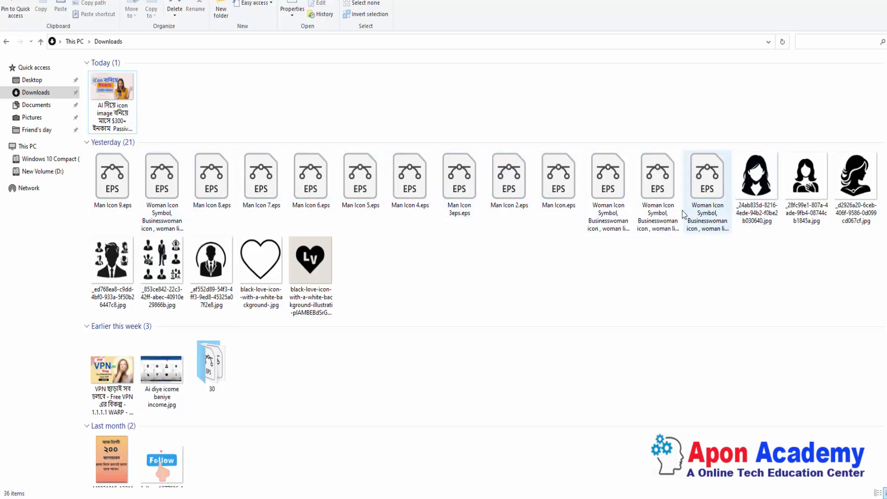
Review the finished man and woman icon EPS files in the Downloads folder.
{"action": "left_click", "coordinate": [113, 178]}
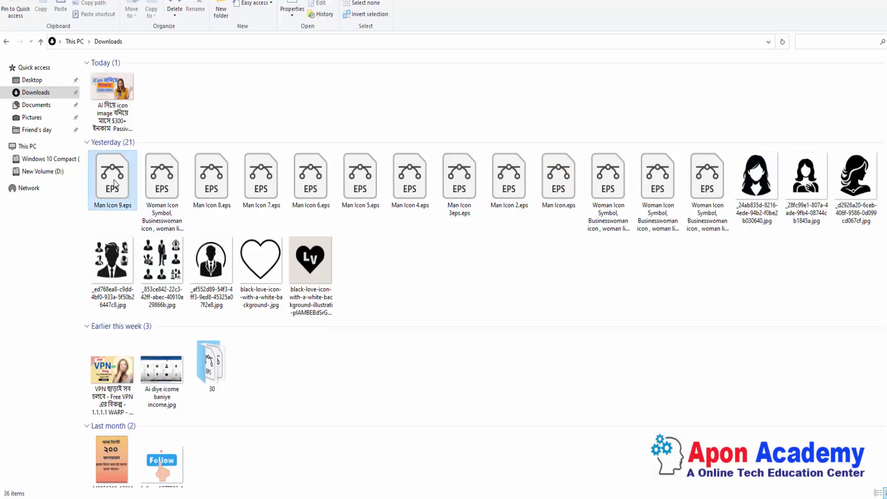
{"action": "left_click", "coordinate": [706, 188], "text": "shift"}
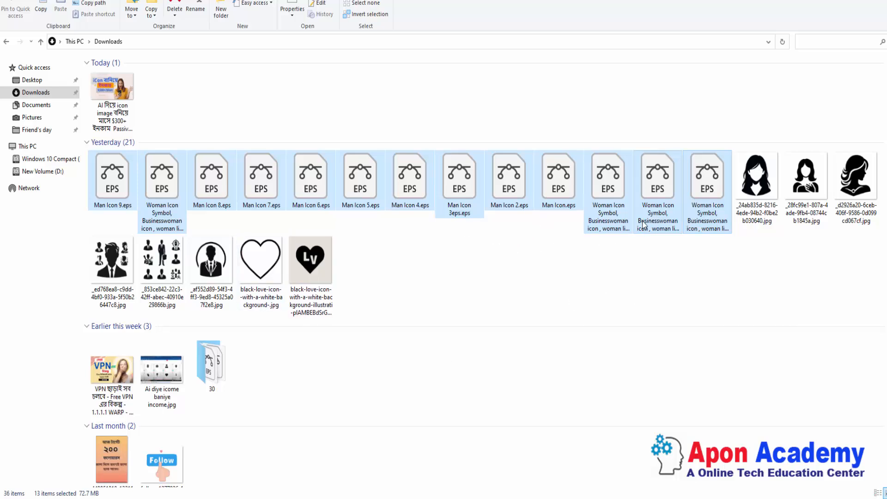
{"action": "left_click", "coordinate": [46, 228]}
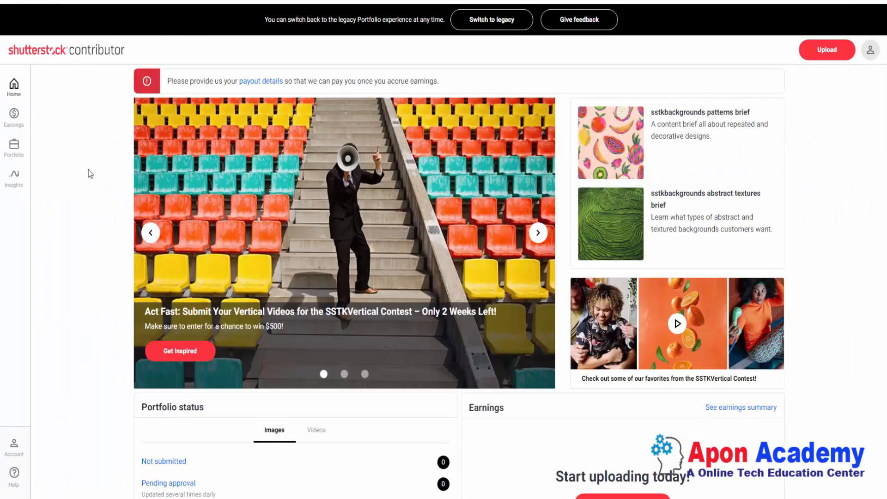
Upload the four Woman Icon Symbol EPS files from the Downloads folder to Shutterstock Contributor.
{"action": "left_click", "coordinate": [836, 51]}
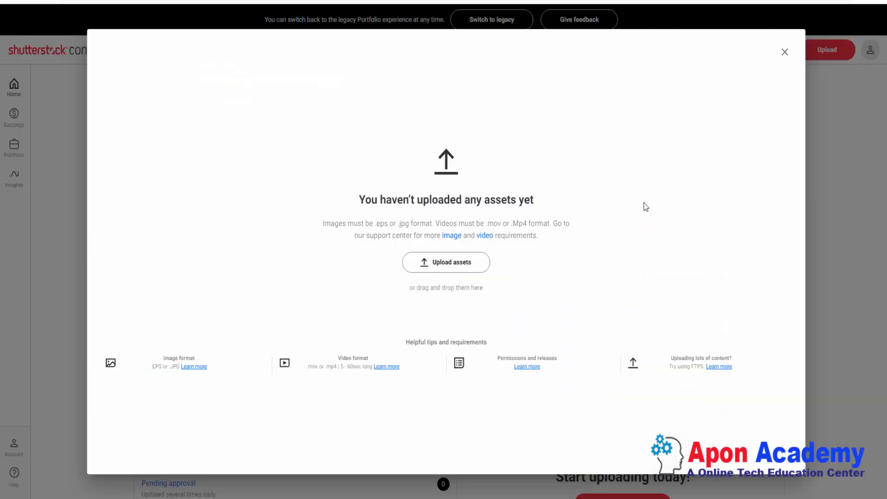
{"action": "left_click", "coordinate": [446, 266]}
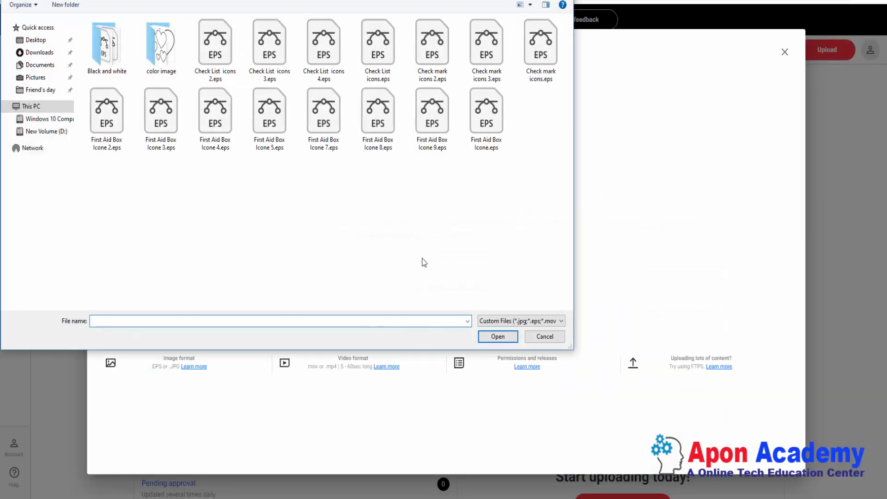
{"action": "left_click", "coordinate": [38, 53]}
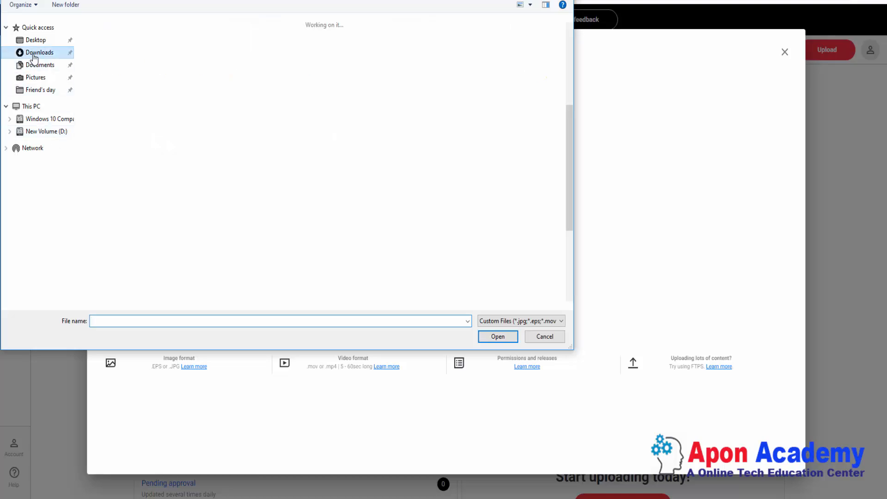
{"action": "scroll", "coordinate": [347, 165], "scroll_direction": "up", "scroll_amount": 3}
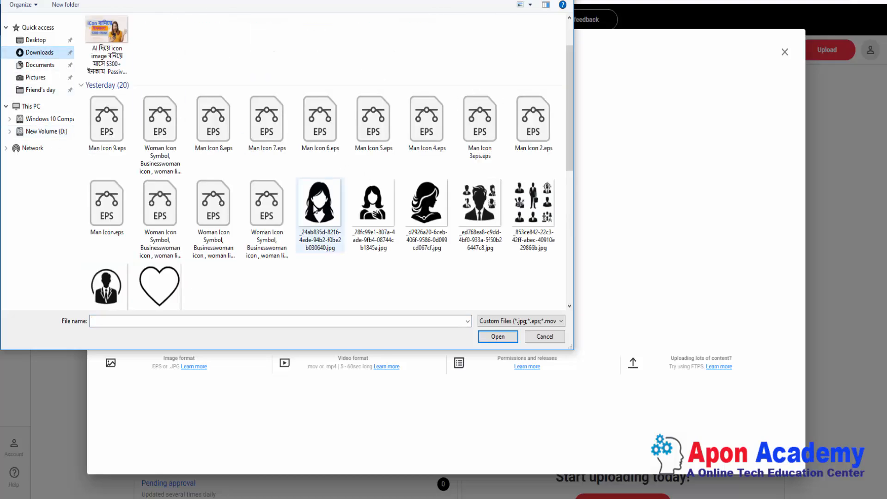
{"action": "left_click", "coordinate": [267, 211]}
{"action": "left_click", "coordinate": [206, 219], "text": "ctrl"}
{"action": "left_click", "coordinate": [143, 216], "text": "ctrl"}
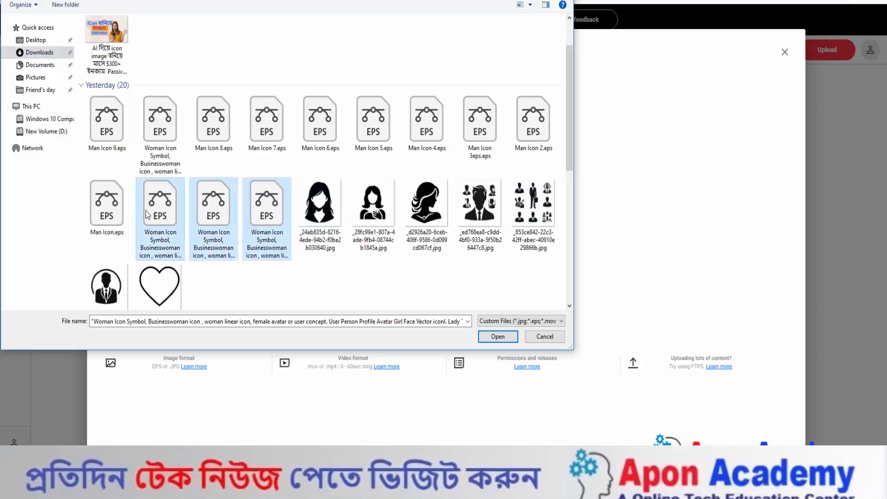
{"action": "left_click", "coordinate": [164, 129], "text": "ctrl"}
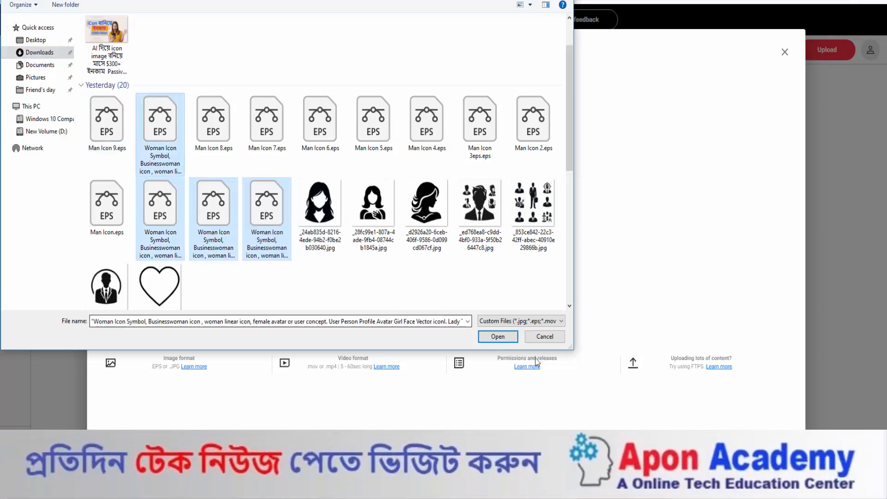
{"action": "left_click", "coordinate": [498, 337]}
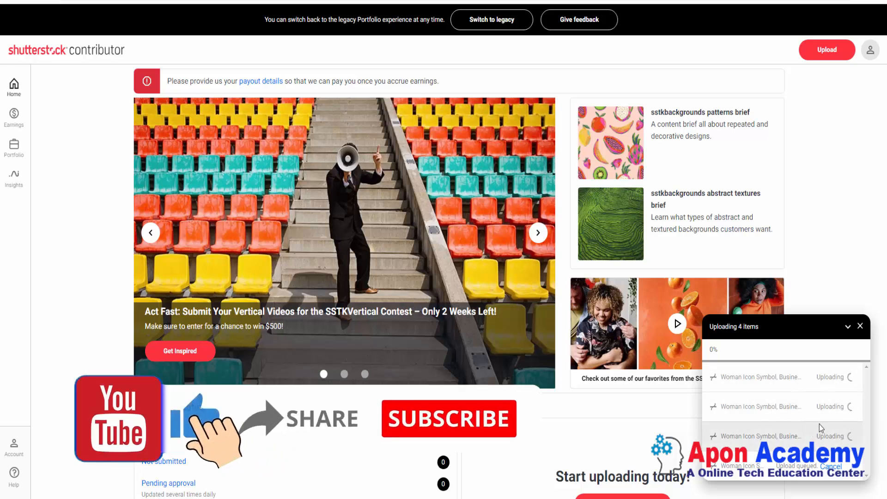
Upload all nine Man Icon EPS files, from Man Icon.eps to Man Icon 9.eps, as additional assets.
{"action": "left_click", "coordinate": [827, 51]}
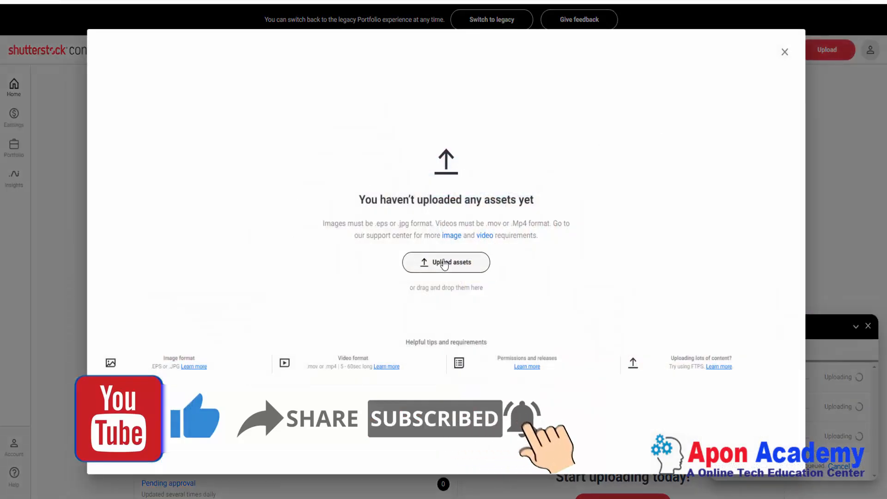
{"action": "left_click", "coordinate": [444, 264]}
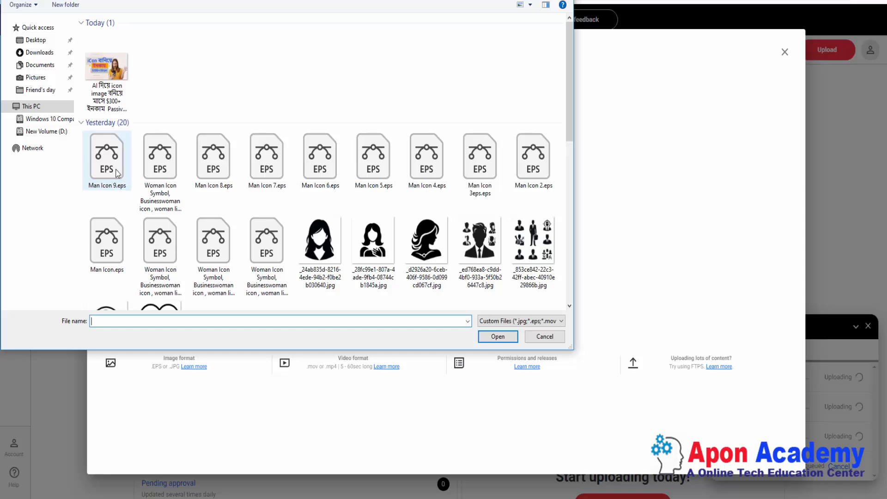
{"action": "left_click", "coordinate": [117, 173]}
{"action": "left_click", "coordinate": [217, 171], "text": "ctrl"}
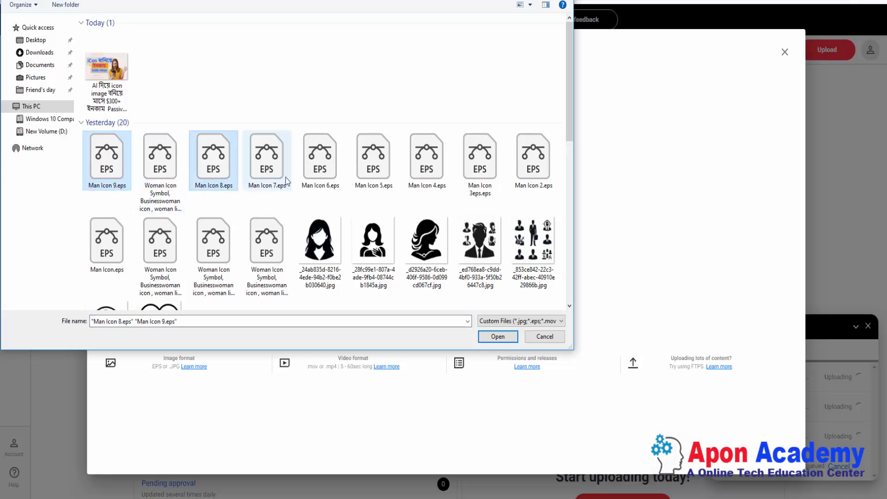
{"action": "left_click", "coordinate": [281, 177], "text": "ctrl"}
{"action": "left_click", "coordinate": [333, 177], "text": "ctrl"}
{"action": "left_click", "coordinate": [386, 178], "text": "ctrl"}
{"action": "left_click", "coordinate": [437, 178], "text": "ctrl"}
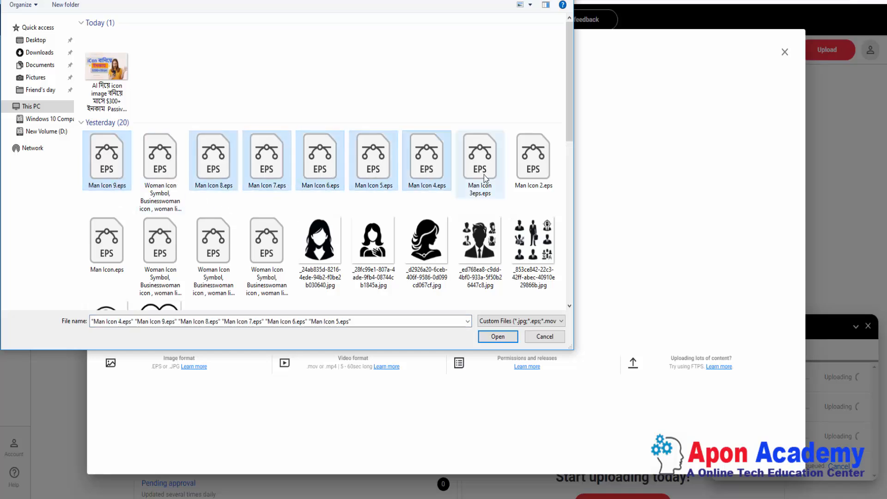
{"action": "left_click", "coordinate": [485, 178], "text": "ctrl"}
{"action": "left_click", "coordinate": [545, 178], "text": "ctrl"}
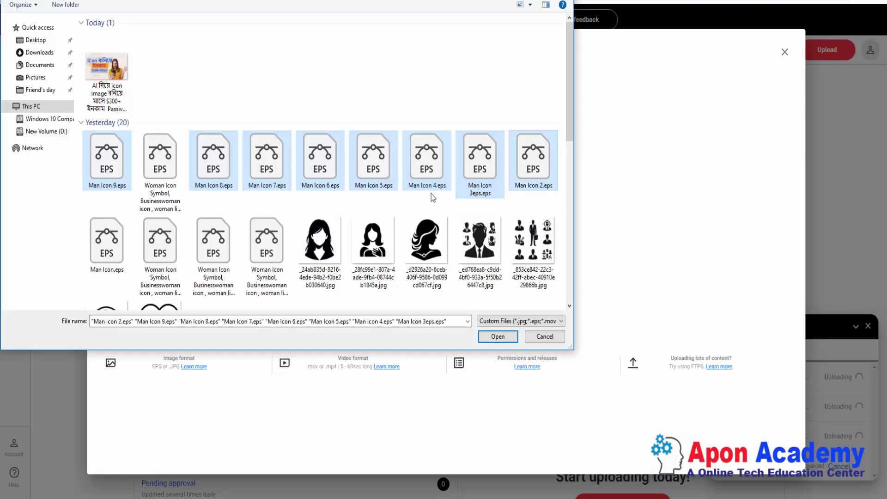
{"action": "left_click", "coordinate": [115, 273], "text": "ctrl"}
{"action": "scroll", "coordinate": [162, 222], "scroll_direction": "down", "scroll_amount": 3}
{"action": "scroll", "coordinate": [162, 217], "scroll_direction": "up", "scroll_amount": 3}
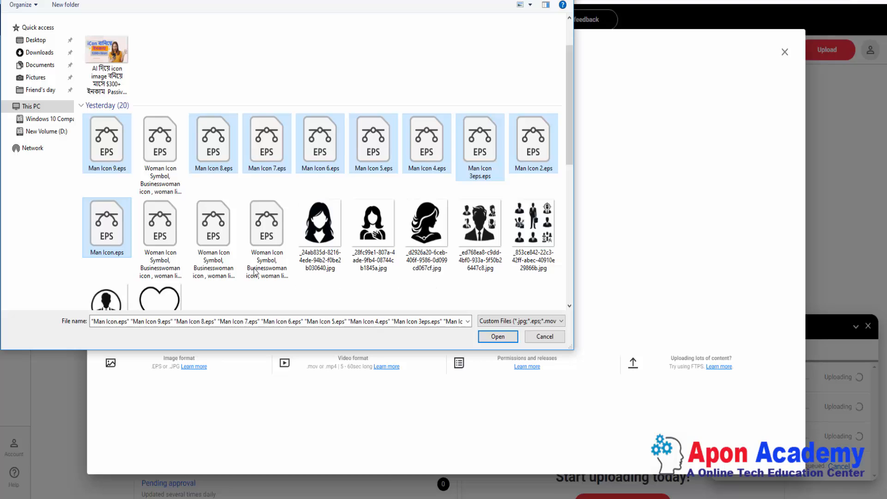
{"action": "left_click", "coordinate": [506, 337]}
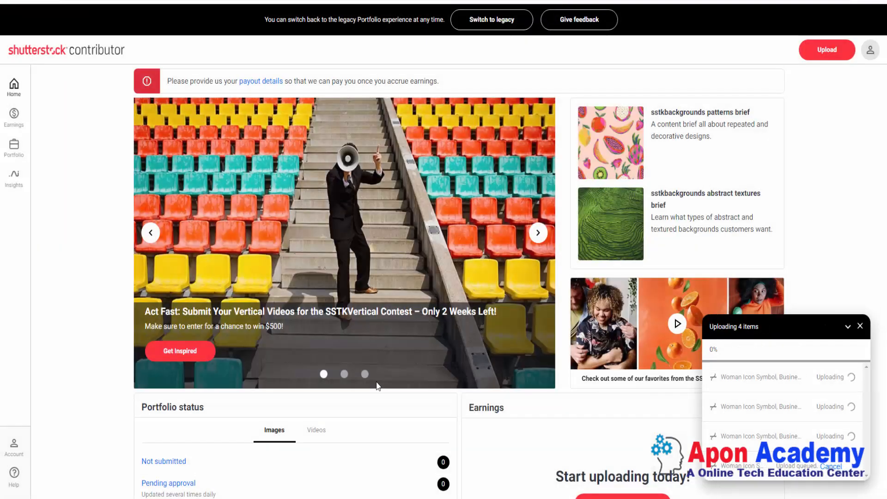
Check the upload list until all files are finished, and open the not-submitted images from the portfolio status.
{"action": "scroll", "coordinate": [825, 406], "scroll_direction": "down", "scroll_amount": 6}
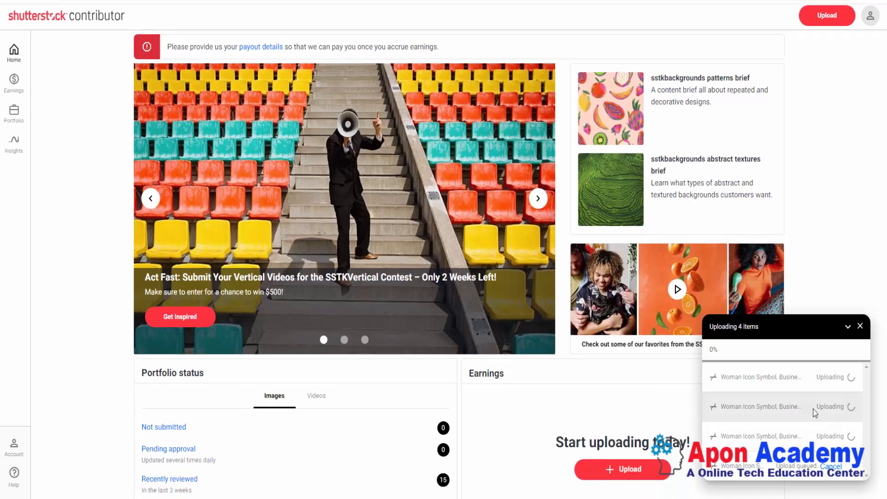
{"action": "scroll", "coordinate": [825, 406], "scroll_direction": "up", "scroll_amount": 3}
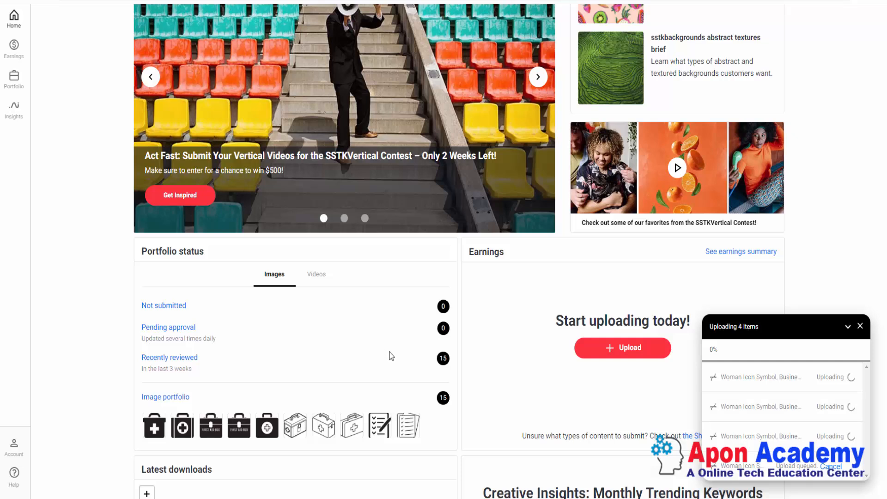
{"action": "scroll", "coordinate": [443, 365], "scroll_direction": "down", "scroll_amount": 1}
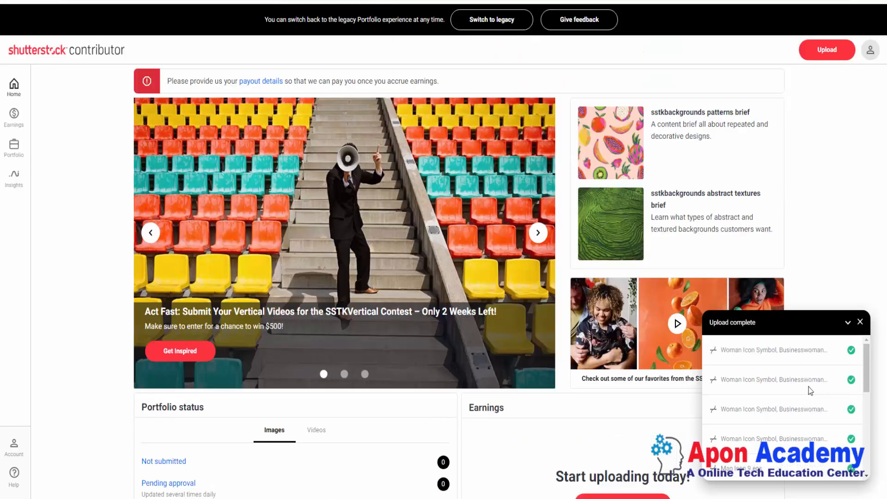
{"action": "scroll", "coordinate": [812, 379], "scroll_direction": "down", "scroll_amount": 10}
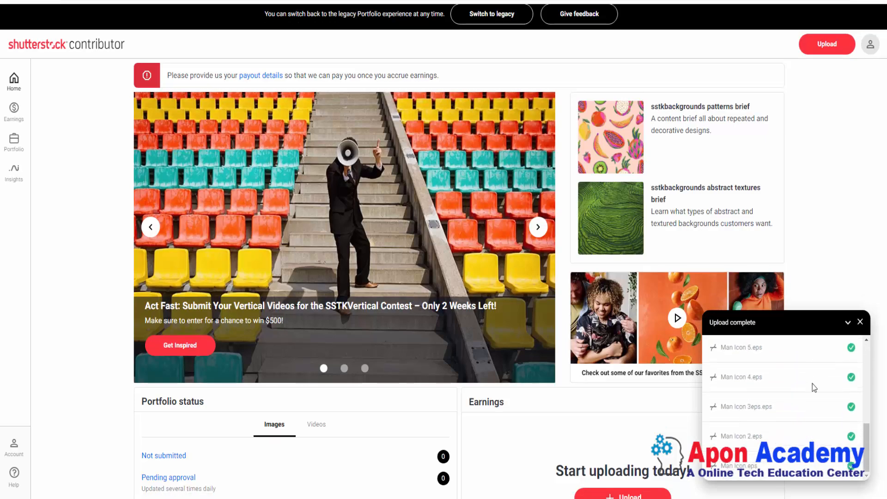
{"action": "scroll", "coordinate": [812, 384], "scroll_direction": "up", "scroll_amount": 2}
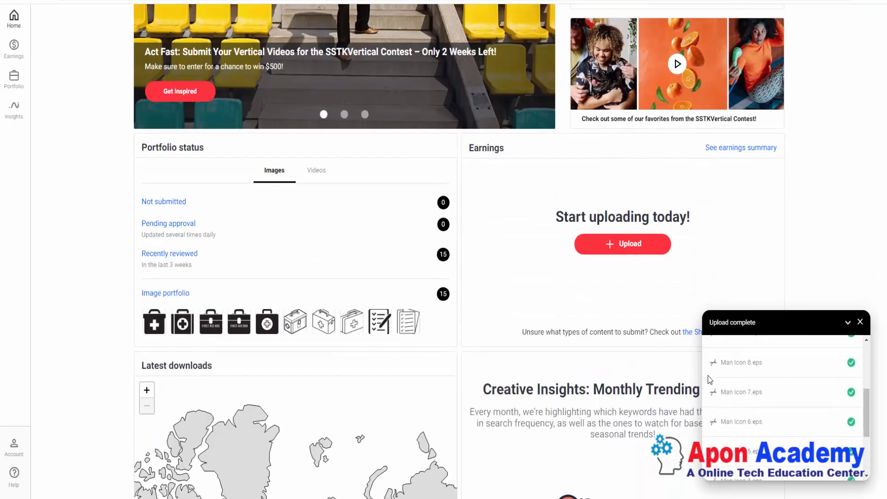
{"action": "scroll", "coordinate": [59, 205], "scroll_direction": "up", "scroll_amount": 10}
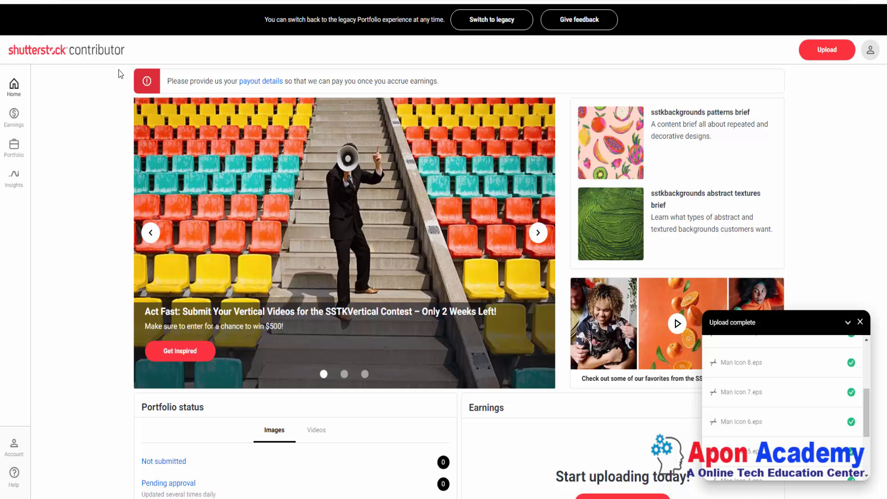
{"action": "scroll", "coordinate": [325, 416], "scroll_direction": "down", "scroll_amount": 3}
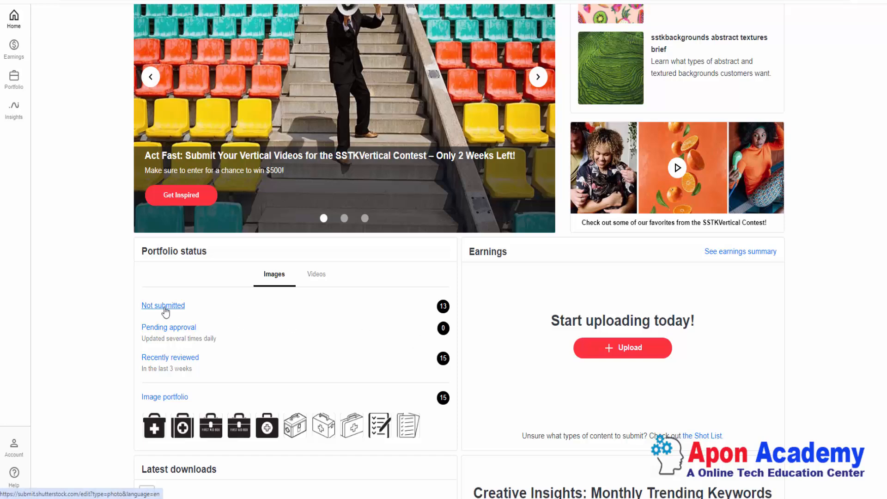
{"action": "left_click", "coordinate": [164, 306]}
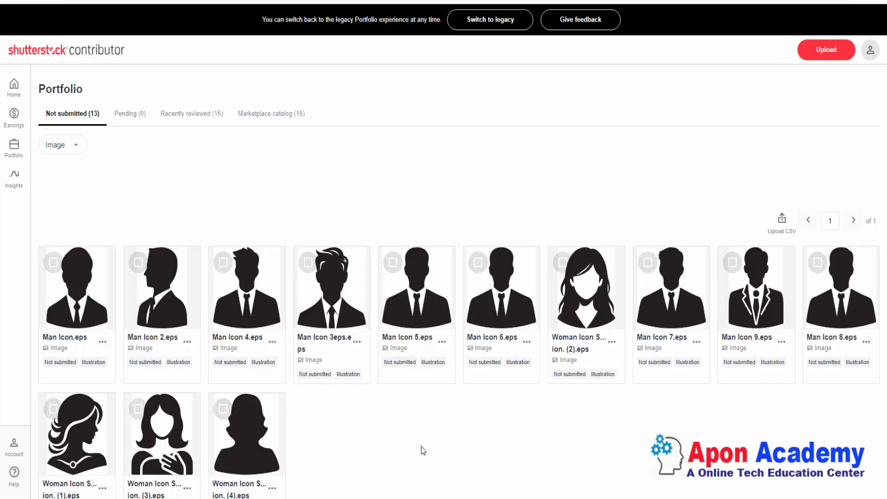
Select the four Woman Icon Symbol EPS files, (1) to (4), among the not-submitted images and open their shared info for editing.
{"action": "left_click", "coordinate": [562, 262]}
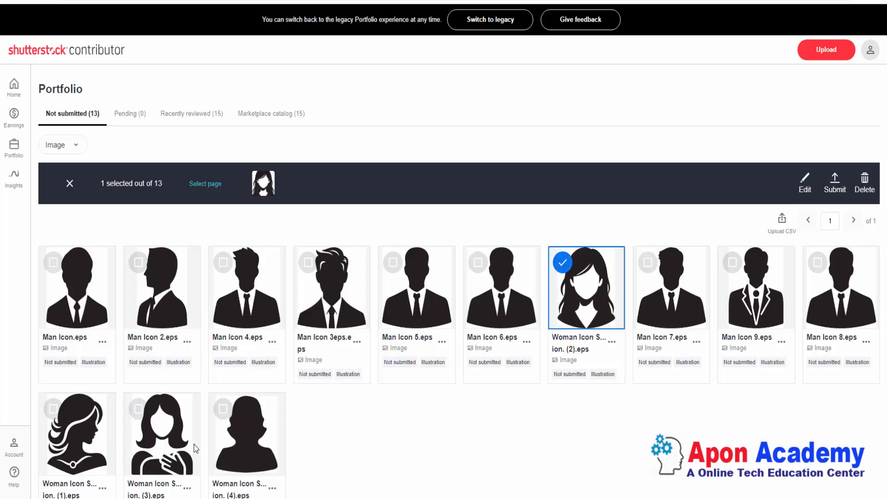
{"action": "left_click", "coordinate": [53, 409]}
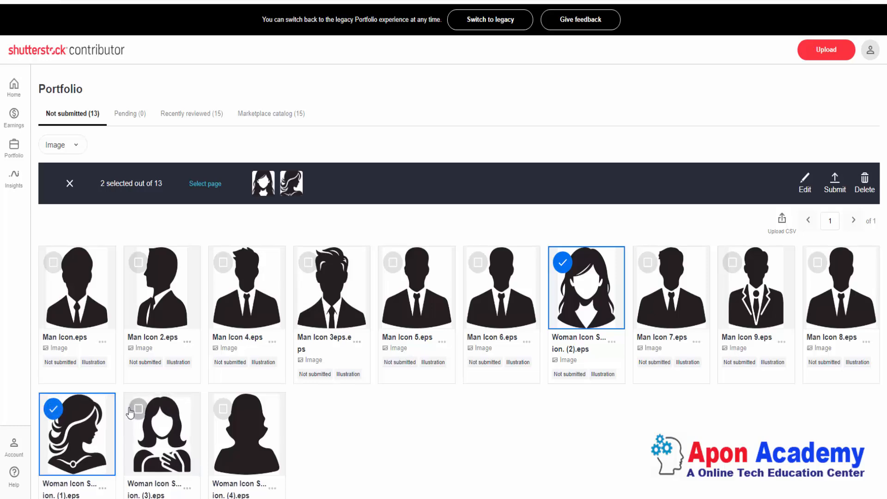
{"action": "left_click", "coordinate": [138, 408]}
{"action": "left_click", "coordinate": [223, 415]}
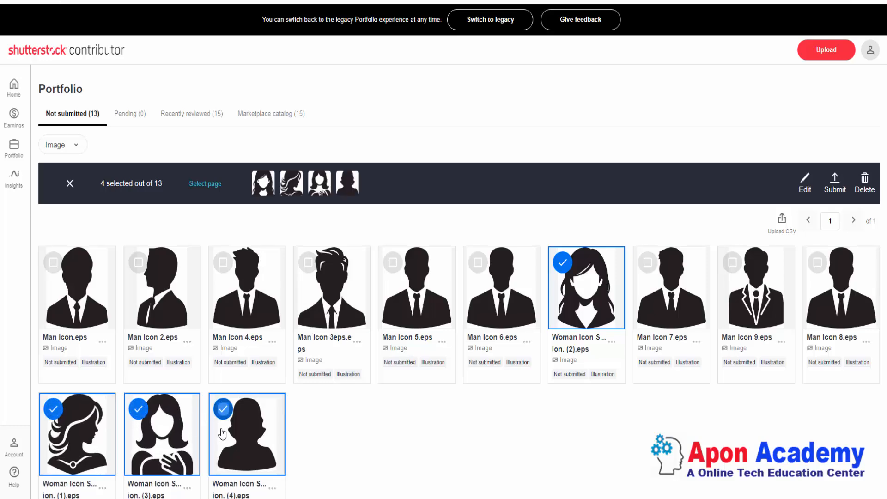
{"action": "scroll", "coordinate": [395, 402], "scroll_direction": "down", "scroll_amount": 3}
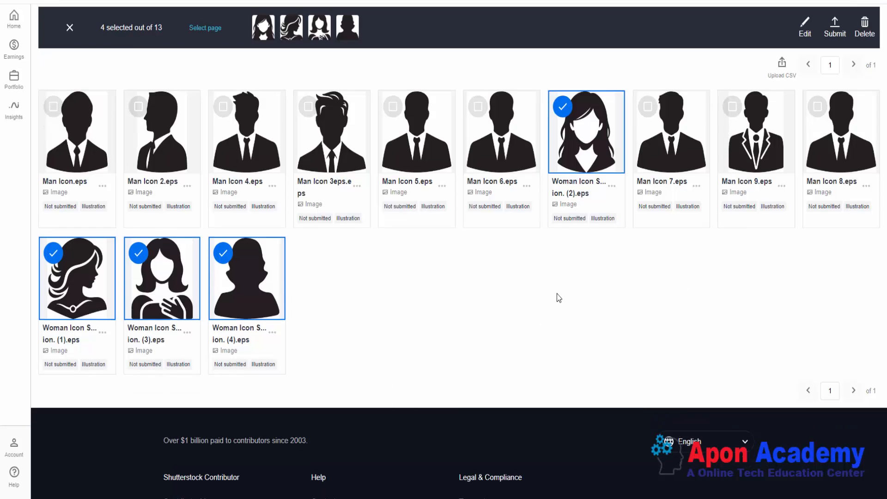
{"action": "scroll", "coordinate": [647, 319], "scroll_direction": "up", "scroll_amount": 1}
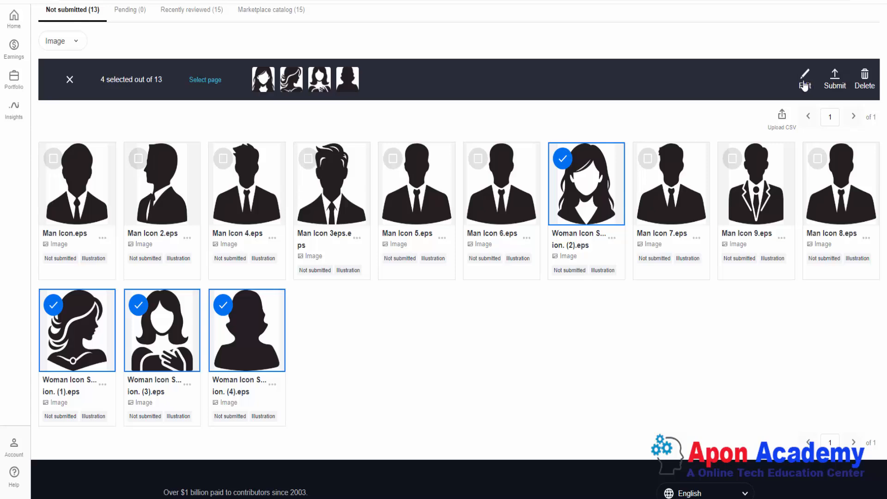
{"action": "left_click", "coordinate": [805, 85]}
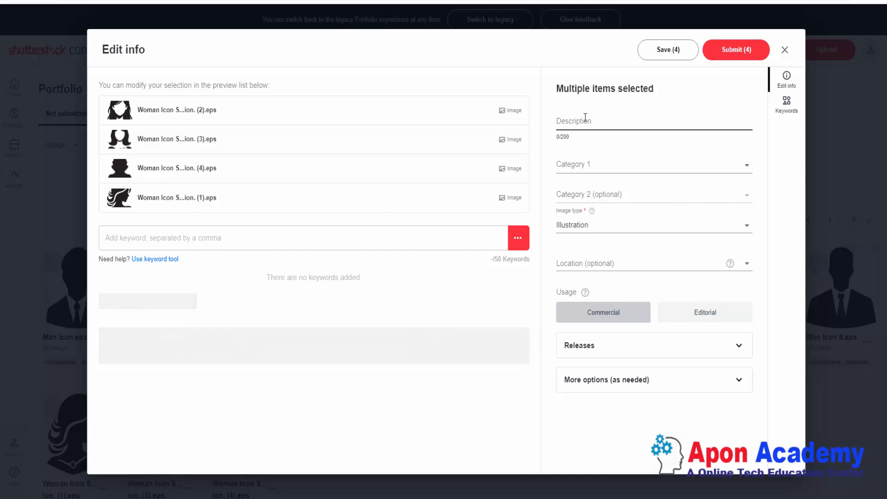
Fill the description with the sticky note's "Woman Icon Symbol, Businesswoman icon" text, ending at "Monochrome icon Vector Style", and decline the feedback survey.
{"action": "left_click", "coordinate": [588, 120]}
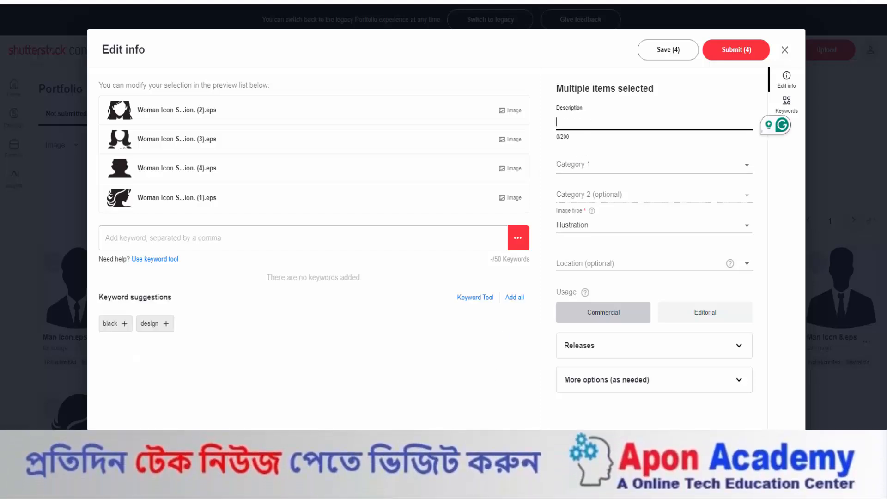
{"action": "left_click", "coordinate": [397, 491]}
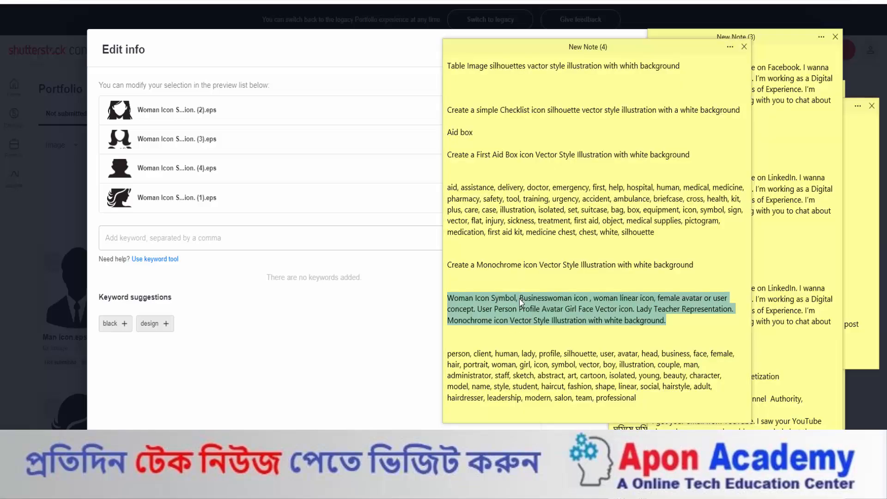
{"action": "right_click", "coordinate": [519, 295]}
{"action": "left_click", "coordinate": [543, 169]}
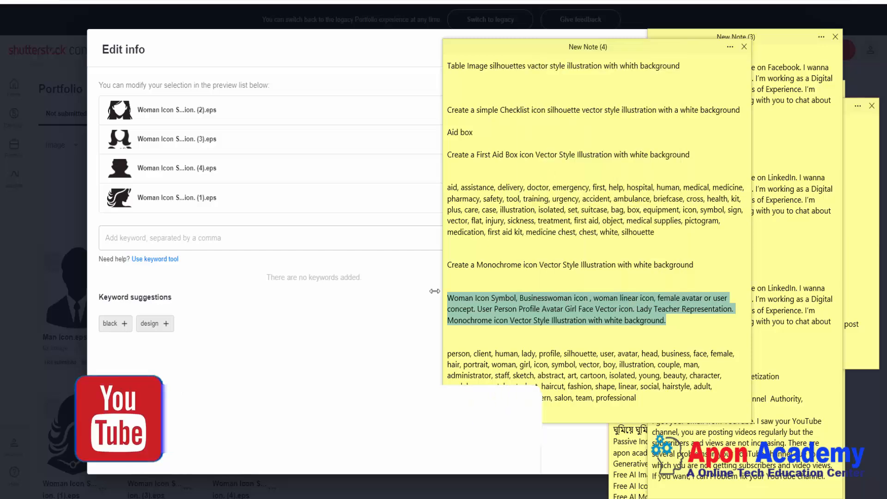
{"action": "left_click", "coordinate": [356, 302]}
{"action": "left_click", "coordinate": [628, 119]}
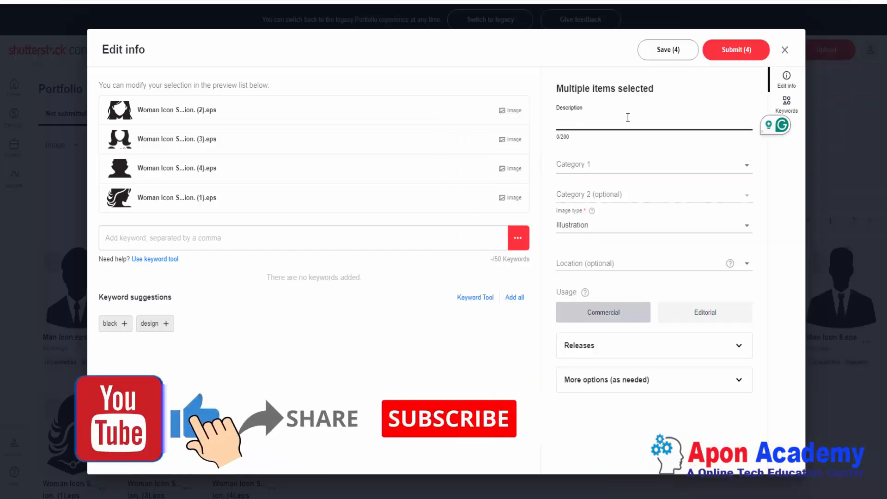
{"action": "type", "text": "Woman Icon Symbol, Businesswoman icon , woman linear icon, female avatar or user concept. User Person Profile Avatar Girl Face Vector icon. Lady Teacher Representation. Monochrome icon Vector Style II"}
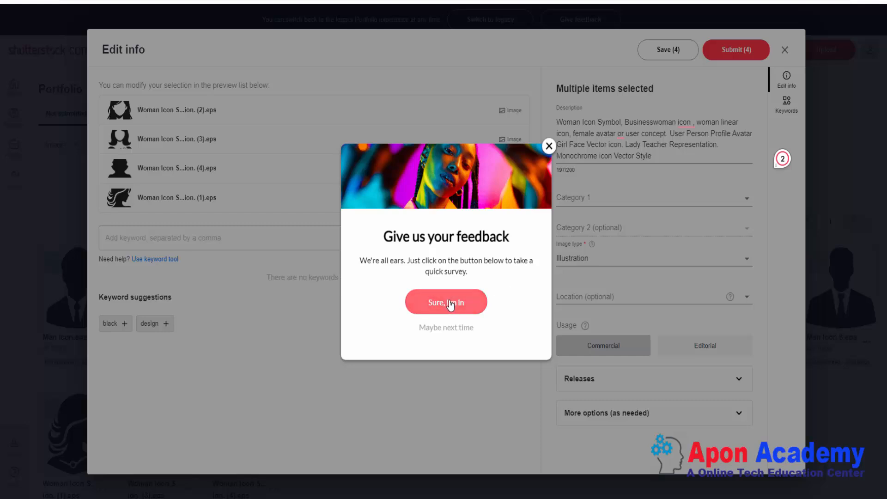
{"action": "left_click", "coordinate": [453, 329]}
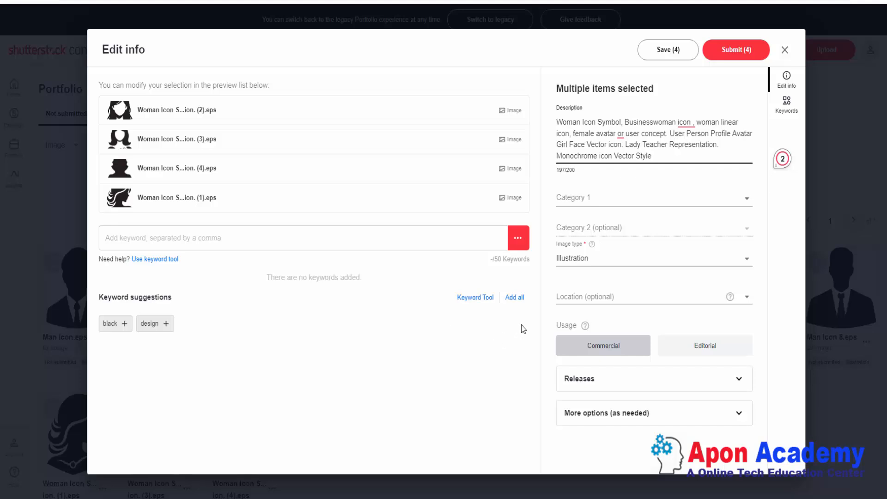
Set Category 1 to Arts and Category 2 to Objects, and keep Illustration as the image type.
{"action": "left_click", "coordinate": [629, 203]}
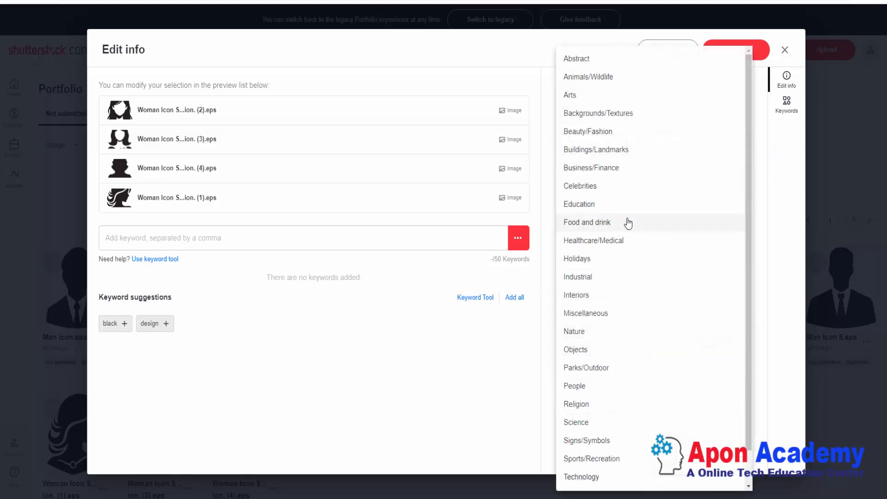
{"action": "left_click", "coordinate": [576, 95]}
{"action": "left_click", "coordinate": [643, 229]}
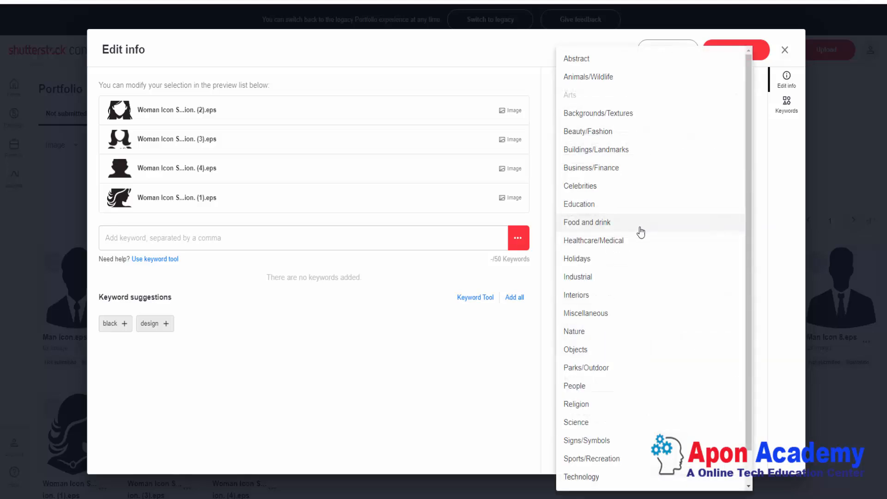
{"action": "left_click", "coordinate": [577, 349]}
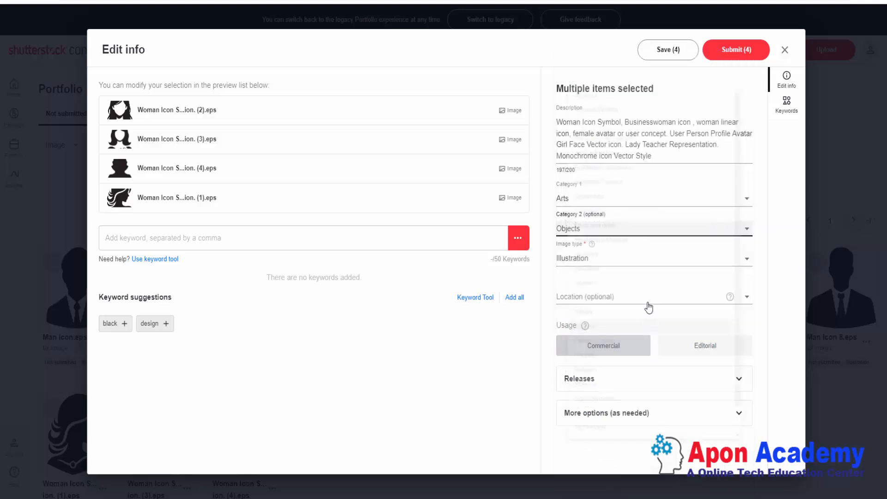
{"action": "left_click", "coordinate": [614, 262]}
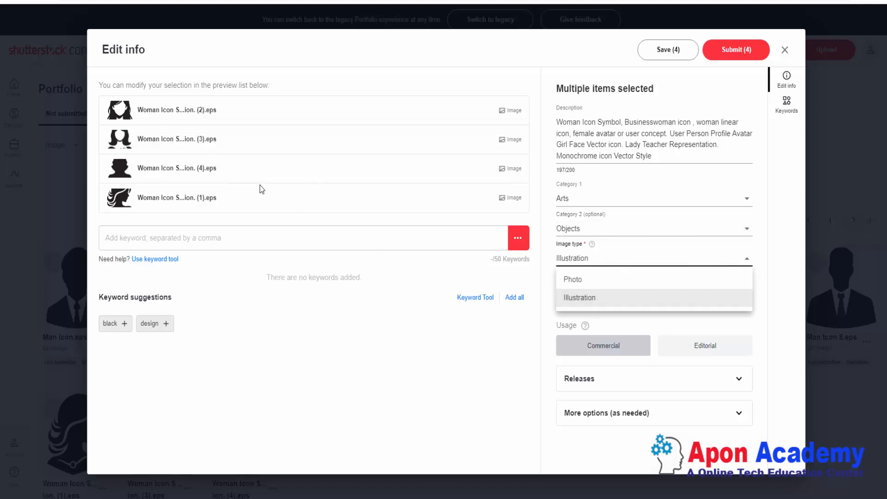
{"action": "left_click", "coordinate": [587, 300]}
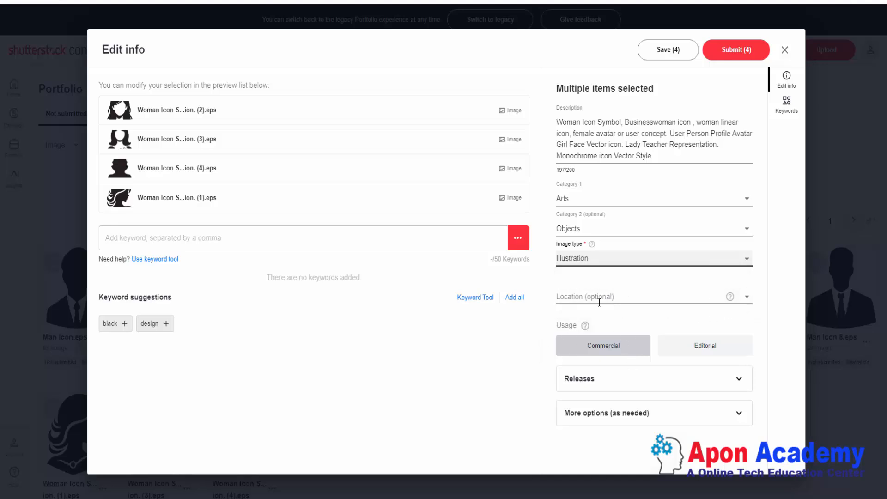
Copy the woman icon keyword list, from "person" to "professional", out of the sticky note and add it to all four files.
{"action": "left_click", "coordinate": [283, 242]}
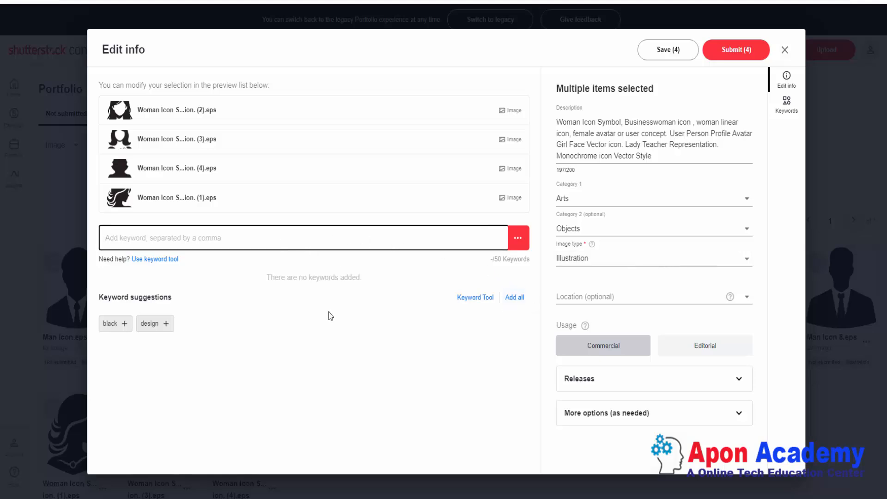
{"action": "left_click", "coordinate": [760, 498]}
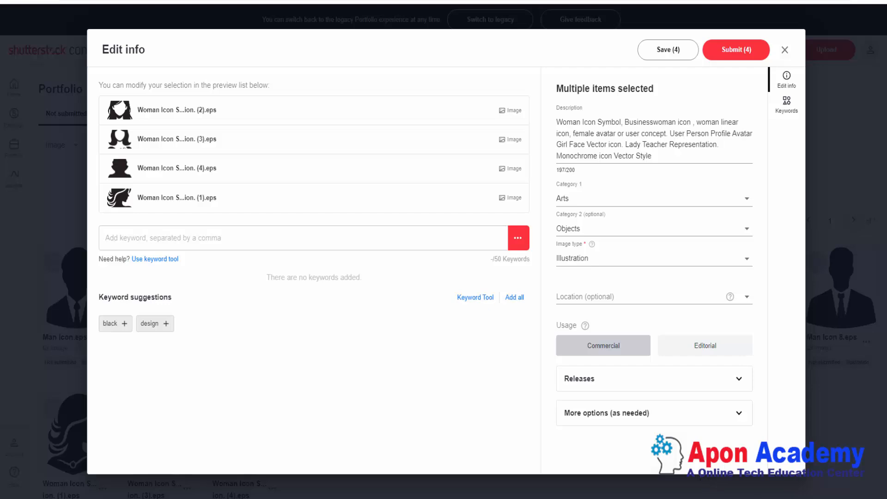
{"action": "left_click_drag", "start_coordinate": [640, 398], "coordinate": [440, 357]}
{"action": "key", "text": "ctrl+c"}
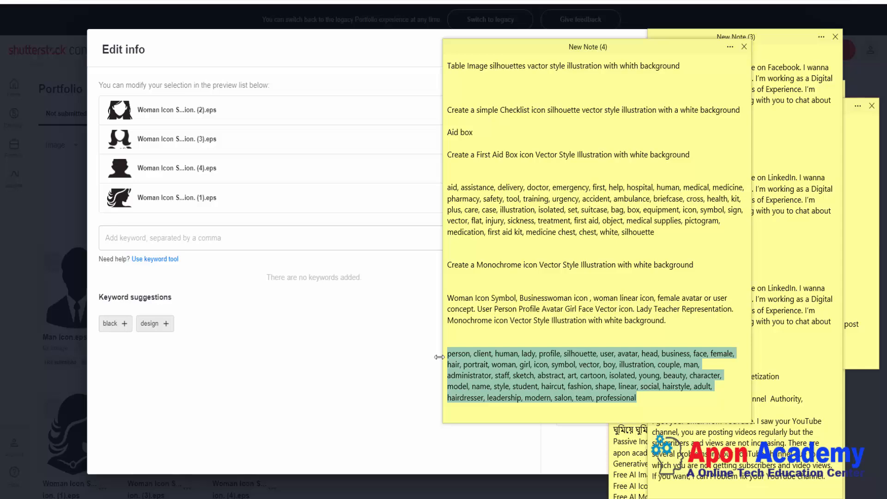
{"action": "left_click", "coordinate": [248, 236]}
{"action": "key", "text": "ctrl+v"}
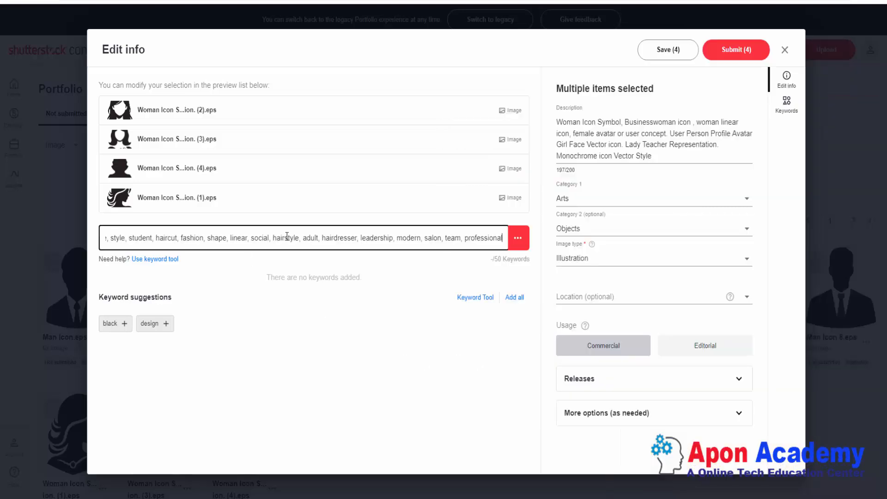
{"action": "key", "text": "Return"}
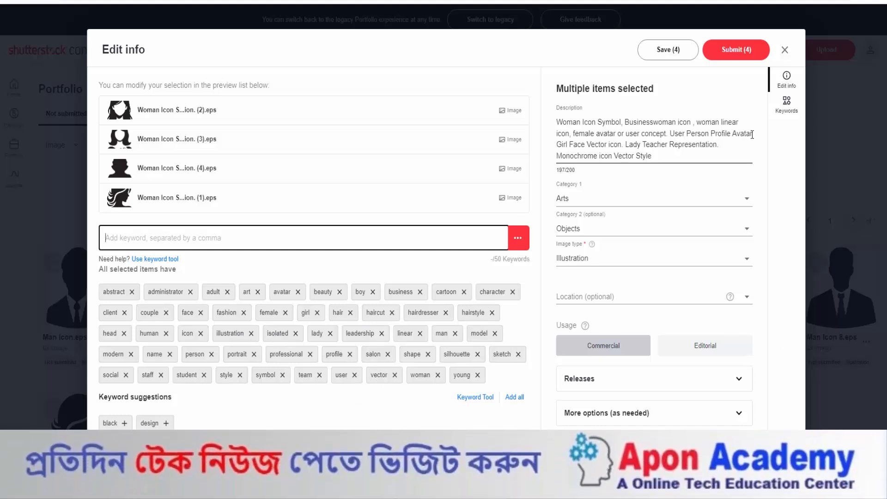
Correct the description's opening to "Woman icon Symbol, Businesswoman, woman linear icon, female avatar, or user concept" and submit the four files.
{"action": "left_click", "coordinate": [735, 52]}
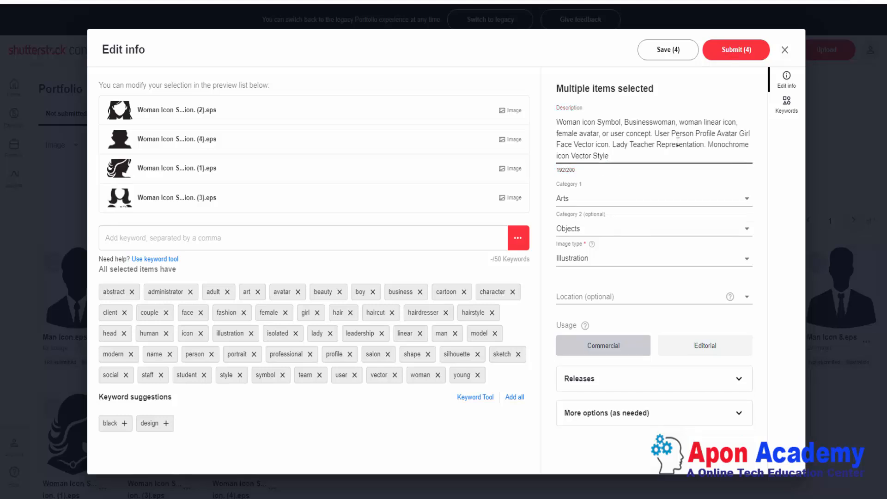
{"action": "left_click", "coordinate": [732, 51]}
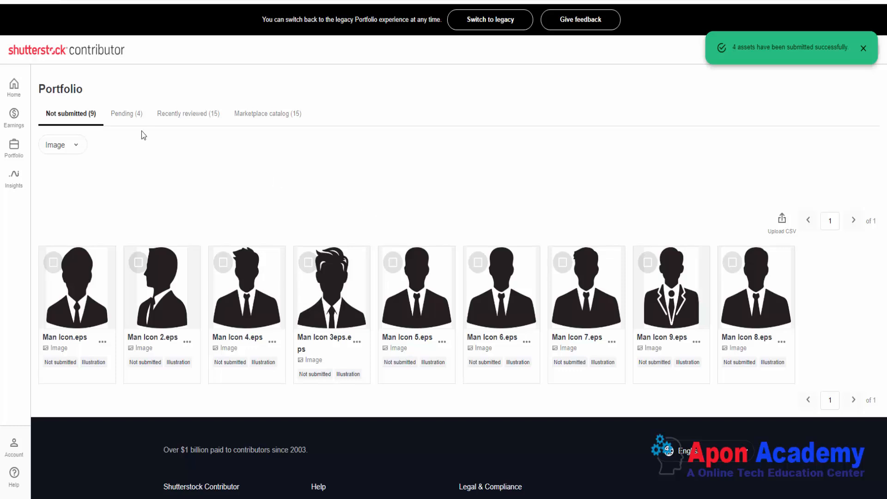
Check the pending and recently reviewed images in the portfolio, and return to the not-submitted images.
{"action": "left_click", "coordinate": [123, 116]}
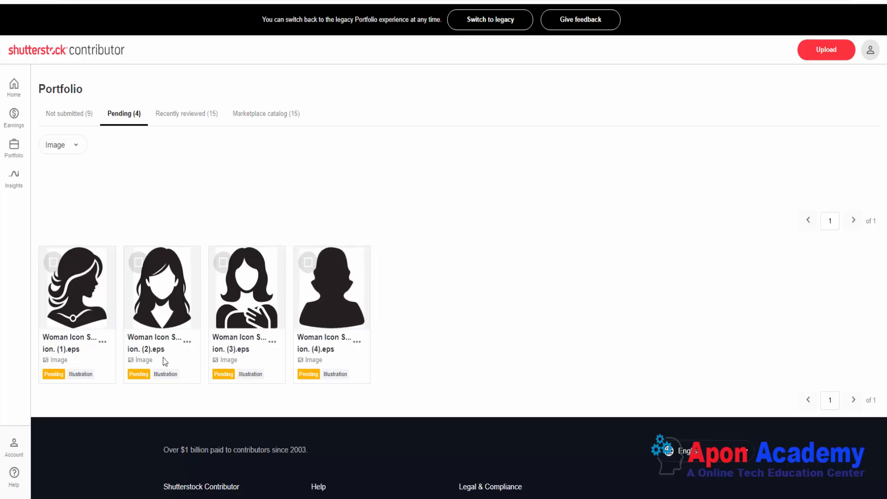
{"action": "left_click", "coordinate": [173, 113]}
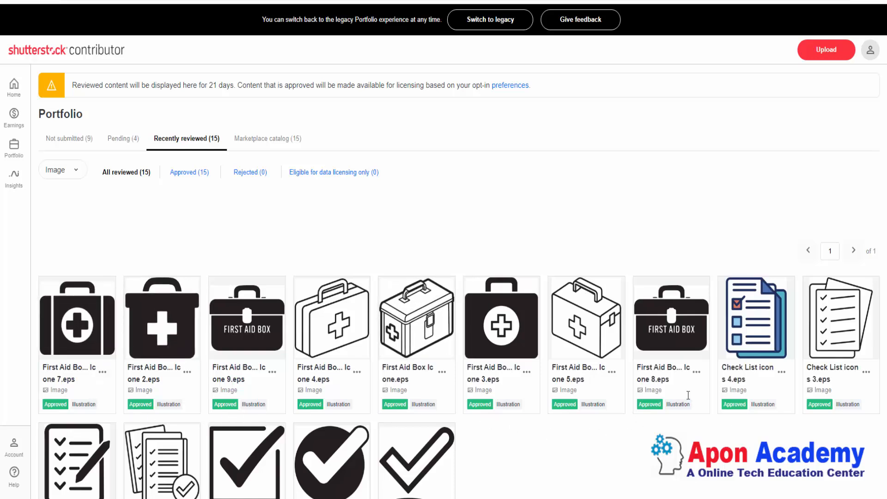
{"action": "left_click", "coordinate": [120, 147]}
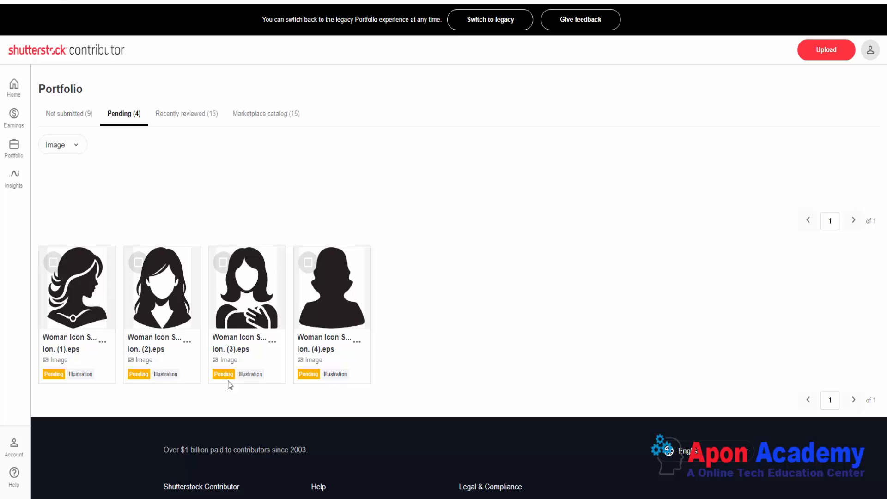
{"action": "left_click", "coordinate": [69, 116]}
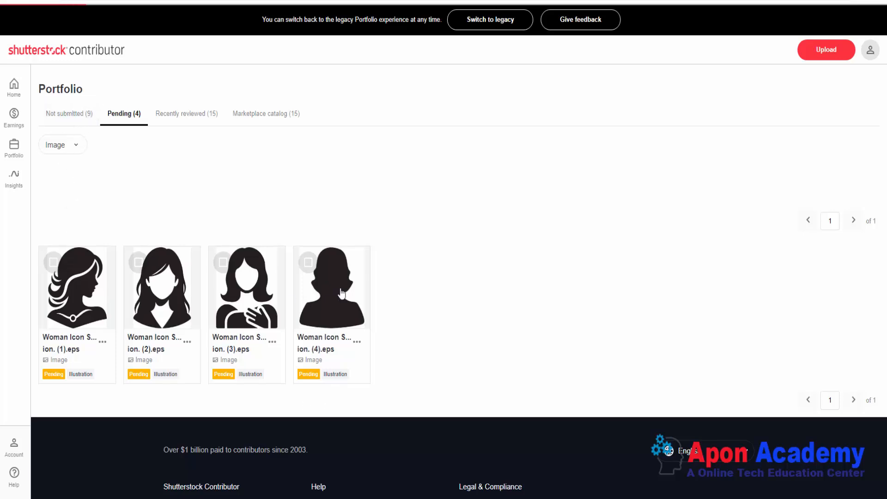